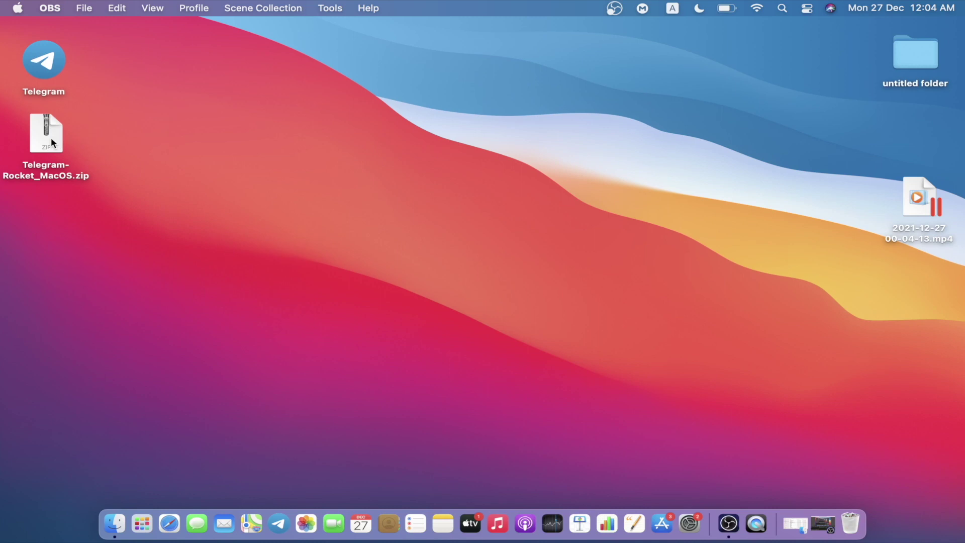
Expand Telegram-Rocket_MacOS.zip on the desktop and place the extracted Telegram Rocket.dmg beside it.
{"action": "mouse_move", "coordinate": [53, 143]}
{"action": "left_mouse_down"}
{"action": "mouse_move", "coordinate": [580, 232]}
{"action": "mouse_move", "coordinate": [480, 225]}
{"action": "left_mouse_up"}
{"action": "left_click", "coordinate": [403, 195]}
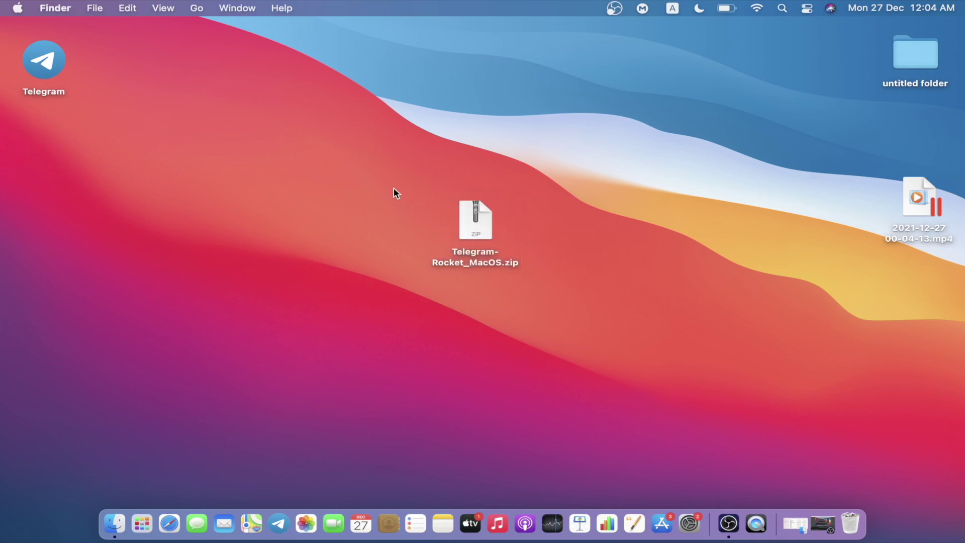
{"action": "double_click", "coordinate": [482, 232]}
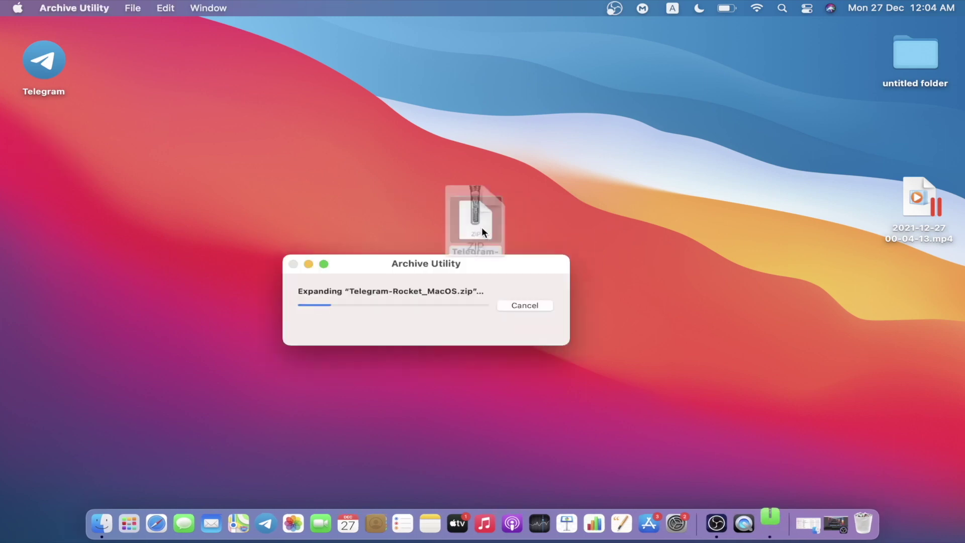
{"action": "mouse_move", "coordinate": [489, 232]}
{"action": "left_mouse_down"}
{"action": "mouse_move", "coordinate": [598, 233]}
{"action": "mouse_move", "coordinate": [567, 232]}
{"action": "left_mouse_up"}
Mount Telegram Rocket.dmg, copy Telegram Rocket into Applications, and close the installer window.
{"action": "double_click", "coordinate": [566, 232]}
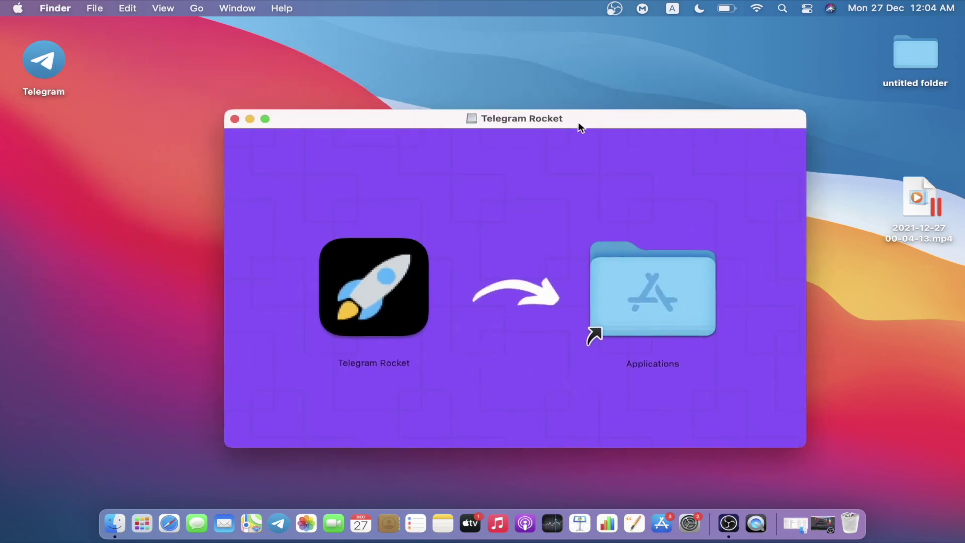
{"action": "left_click_drag", "start_coordinate": [578, 122], "coordinate": [571, 87]}
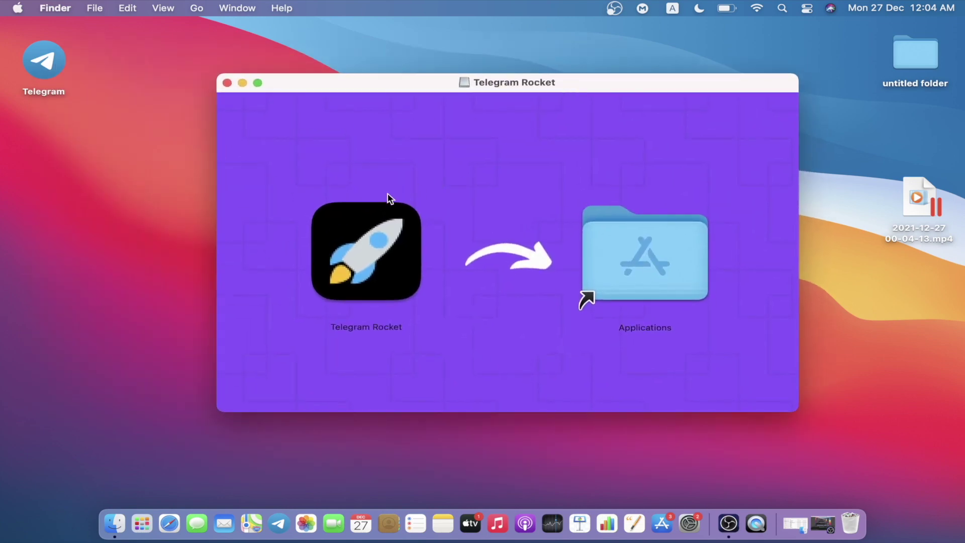
{"action": "mouse_move", "coordinate": [357, 259]}
{"action": "left_mouse_down"}
{"action": "mouse_move", "coordinate": [396, 209]}
{"action": "mouse_move", "coordinate": [486, 179]}
{"action": "mouse_move", "coordinate": [583, 200]}
{"action": "mouse_move", "coordinate": [624, 255]}
{"action": "left_mouse_up"}
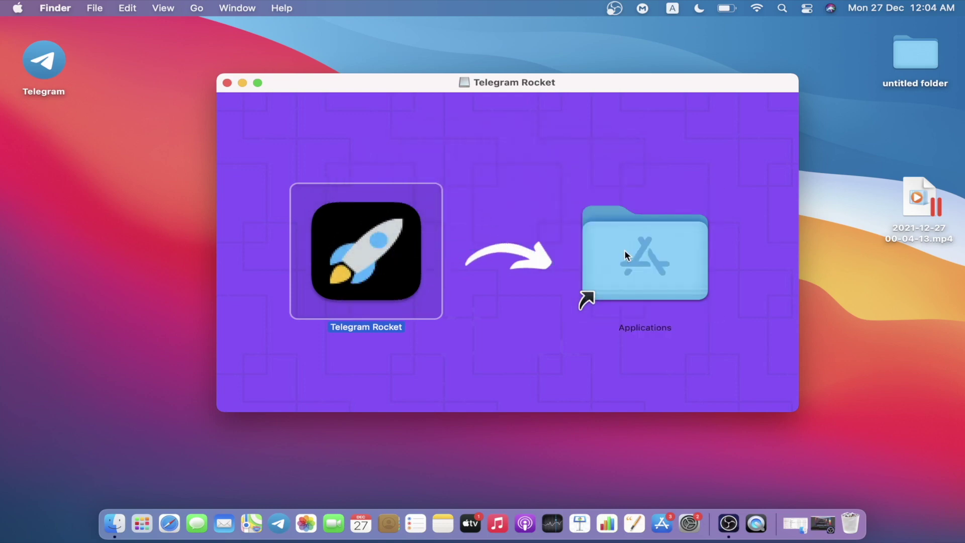
{"action": "left_click", "coordinate": [227, 83]}
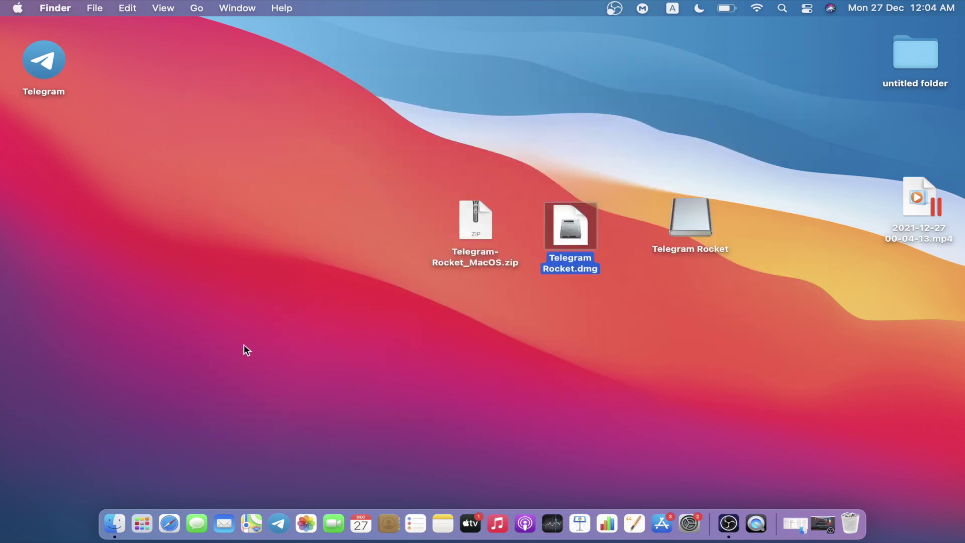
Launch Telegram Rocket from the Applications folder via the Finder Dock menu, then close the folder.
{"action": "right_click", "coordinate": [116, 525]}
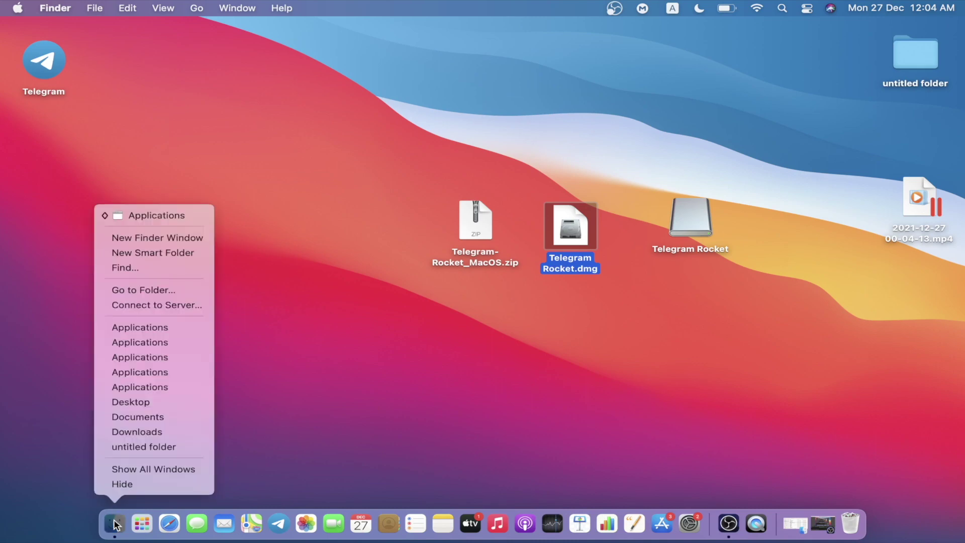
{"action": "left_click", "coordinate": [157, 326]}
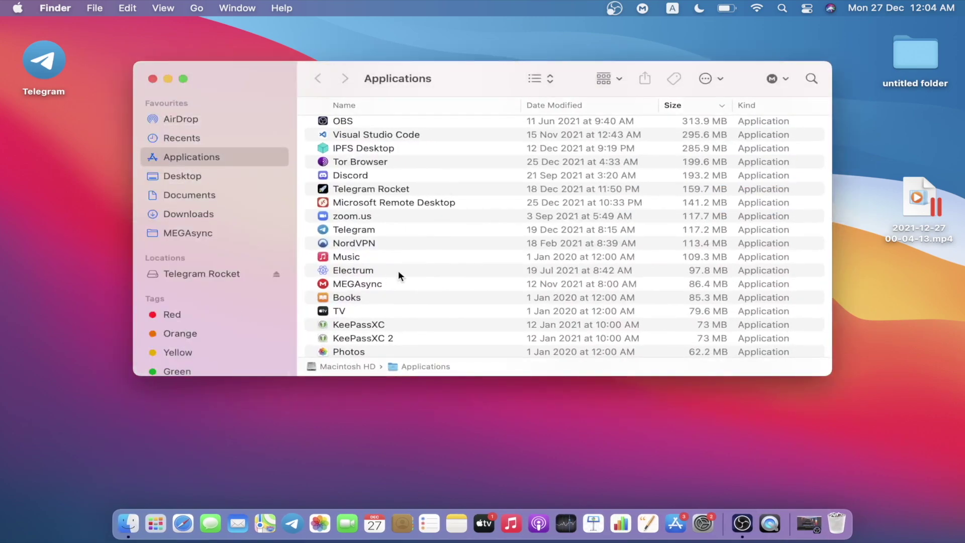
{"action": "scroll", "coordinate": [398, 270], "scroll_direction": "up", "scroll_amount": 2}
{"action": "left_click", "coordinate": [396, 219]}
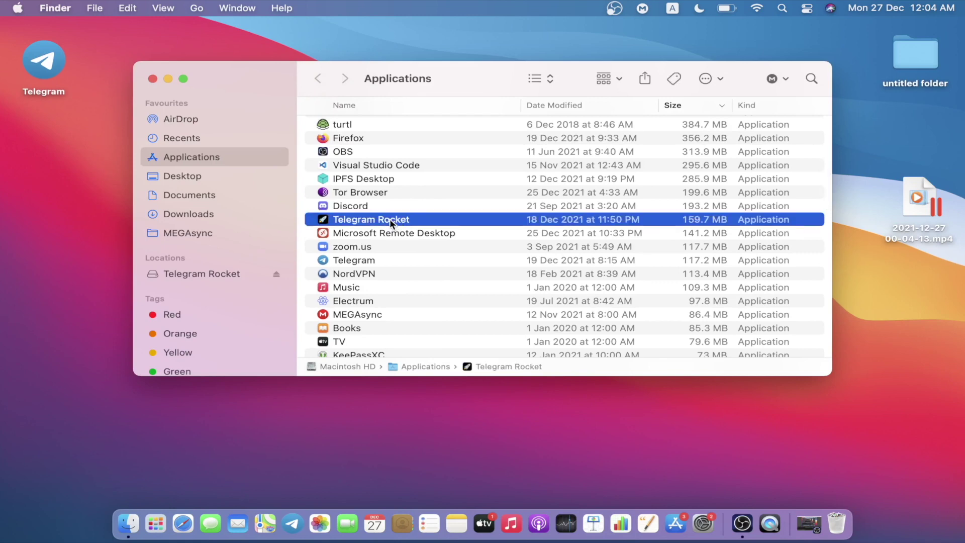
{"action": "double_click", "coordinate": [390, 218]}
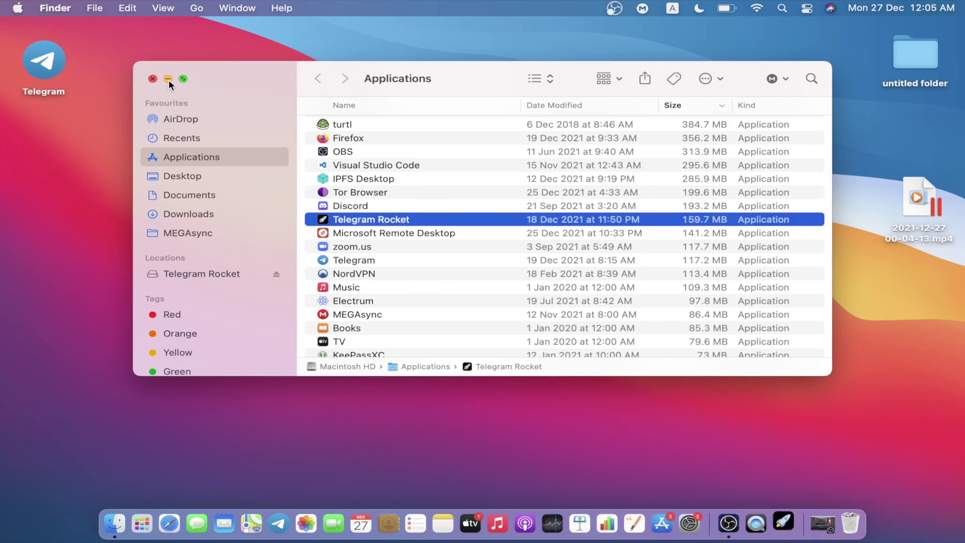
{"action": "left_click", "coordinate": [155, 80]}
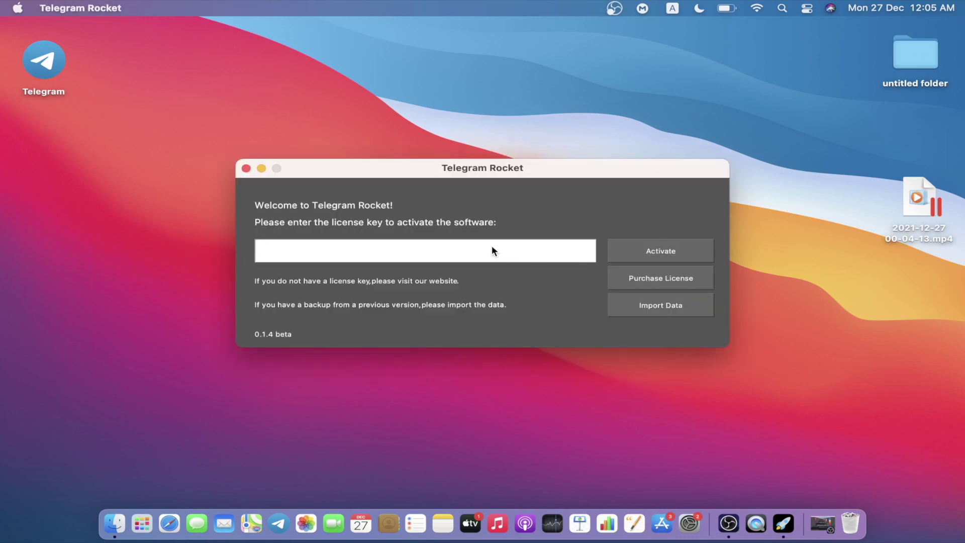
Activate Telegram Rocket with the pasted licence key and dismiss the Release Notes.
{"action": "left_click_drag", "start_coordinate": [498, 170], "coordinate": [537, 165]}
{"action": "left_click", "coordinate": [434, 240]}
{"action": "key", "text": "super+v"}
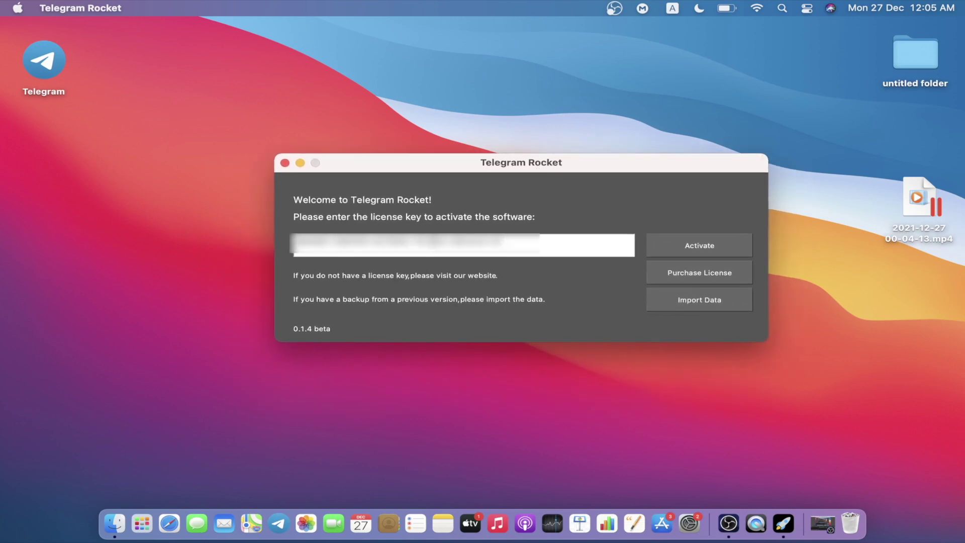
{"action": "left_click", "coordinate": [689, 243]}
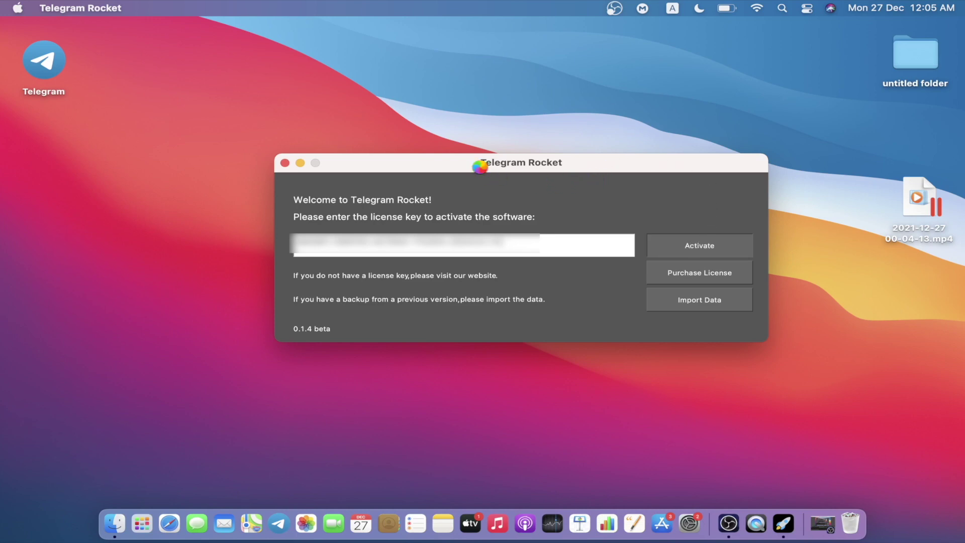
{"action": "left_click", "coordinate": [568, 273]}
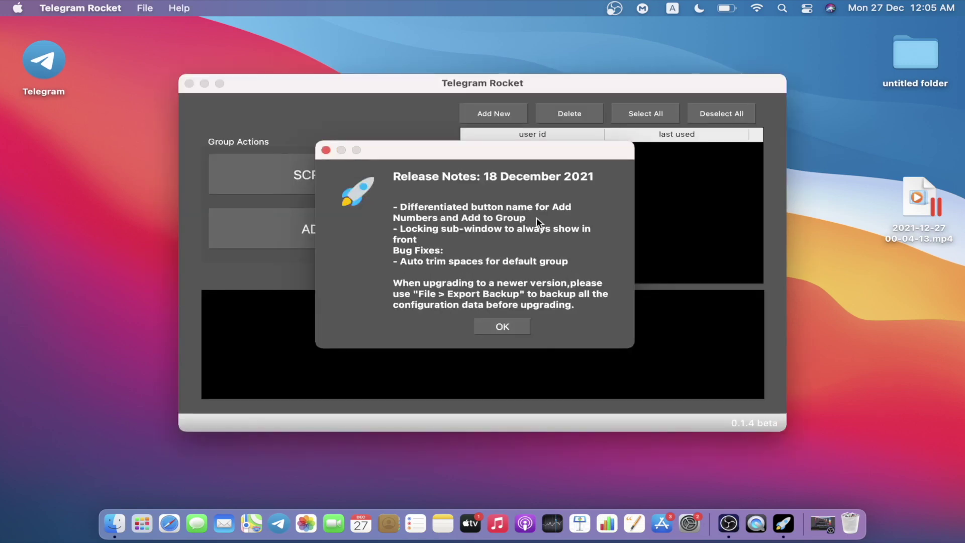
{"action": "left_click", "coordinate": [328, 150]}
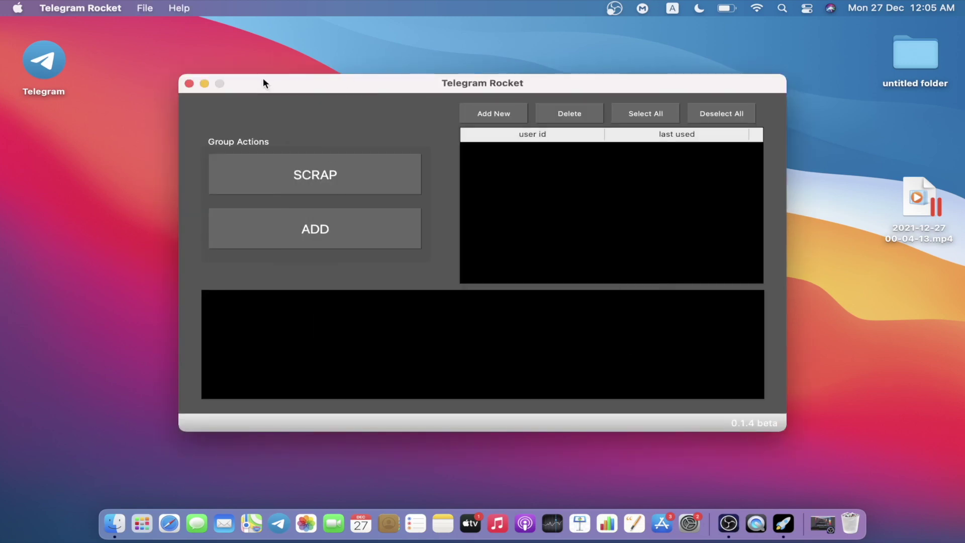
Minimize Telegram Rocket and eject the mounted Telegram Rocket volume.
{"action": "left_click", "coordinate": [204, 83]}
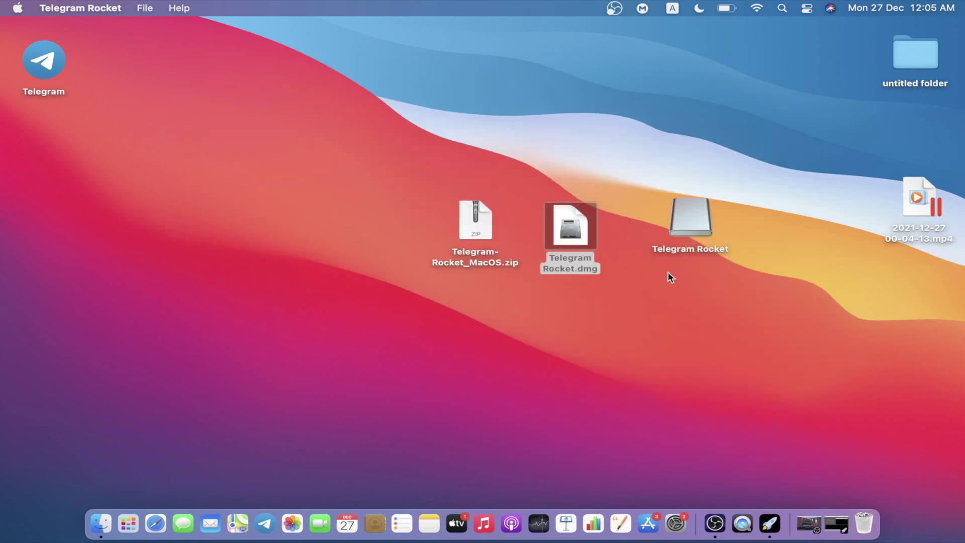
{"action": "left_click_drag", "start_coordinate": [692, 220], "coordinate": [672, 227]}
{"action": "right_click", "coordinate": [672, 227]}
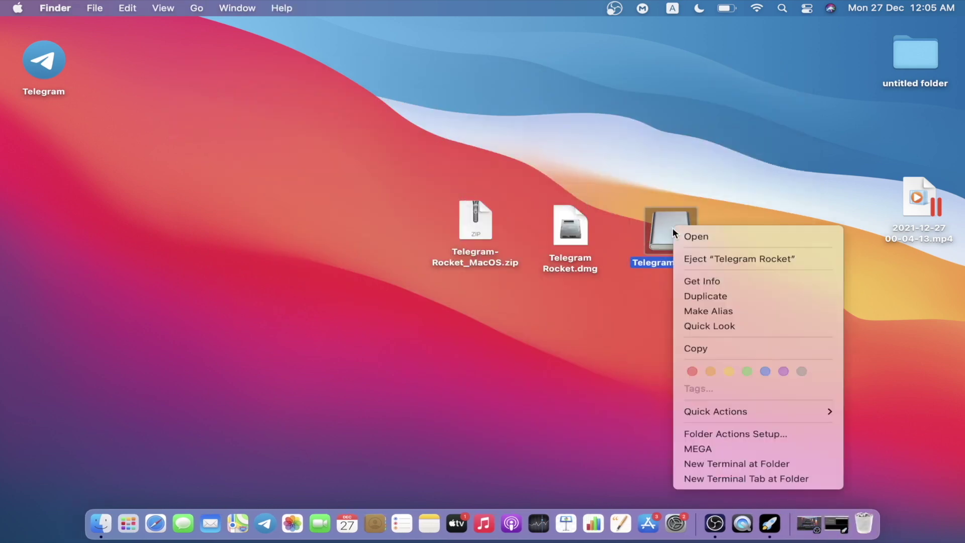
{"action": "left_click", "coordinate": [691, 252]}
Move the zip and dmg files to the Bin and reposition the Telegram Rocket desktop icon.
{"action": "mouse_move", "coordinate": [634, 296]}
{"action": "left_mouse_down"}
{"action": "mouse_move", "coordinate": [466, 225]}
{"action": "mouse_move", "coordinate": [476, 226]}
{"action": "left_mouse_up"}
{"action": "right_click", "coordinate": [477, 227]}
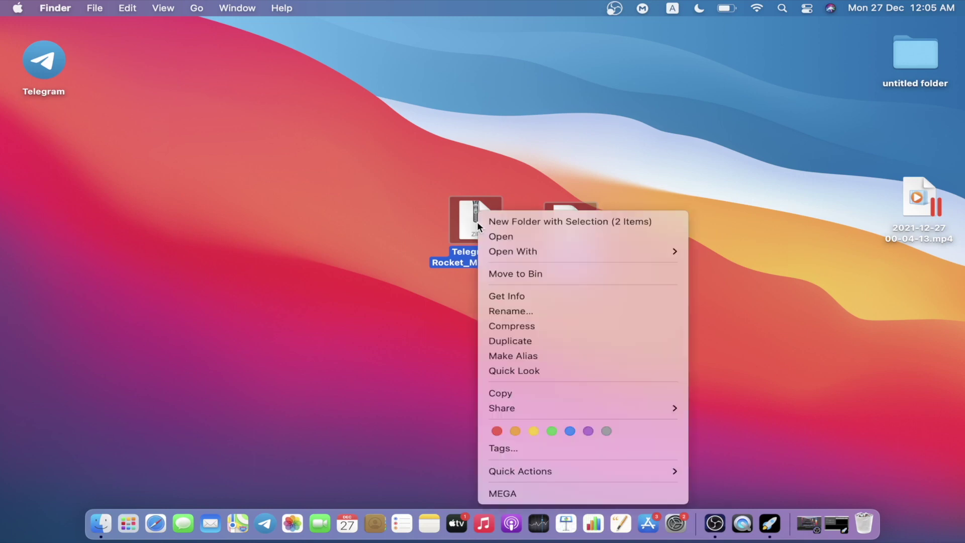
{"action": "left_click", "coordinate": [520, 274]}
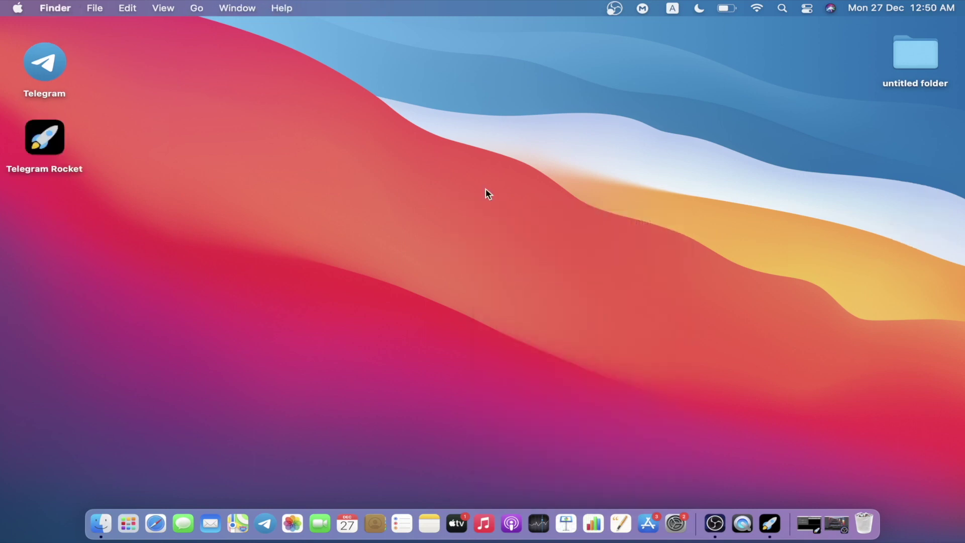
{"action": "mouse_move", "coordinate": [47, 149]}
{"action": "left_mouse_down"}
{"action": "mouse_move", "coordinate": [49, 140]}
{"action": "mouse_move", "coordinate": [46, 148]}
{"action": "mouse_move", "coordinate": [57, 148]}
{"action": "left_mouse_up"}
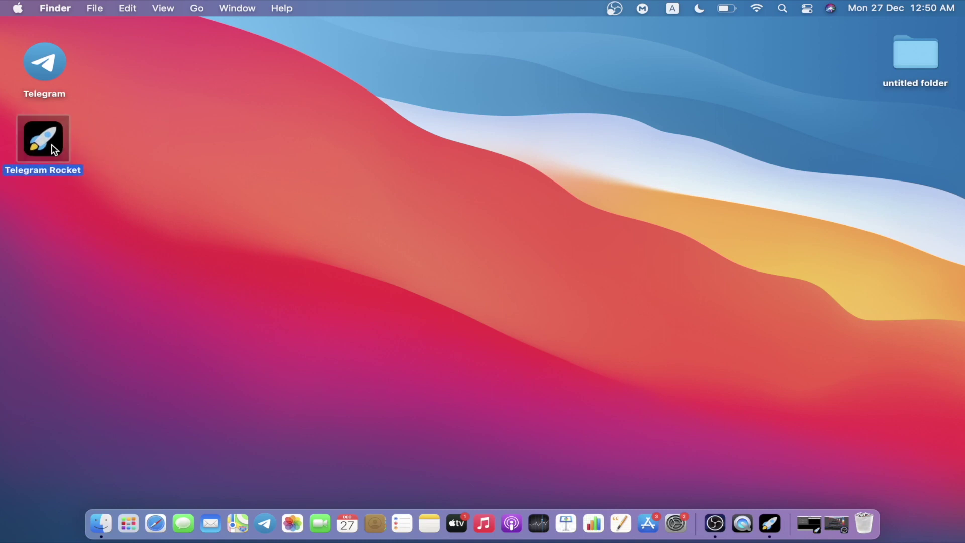
{"action": "left_click", "coordinate": [199, 167]}
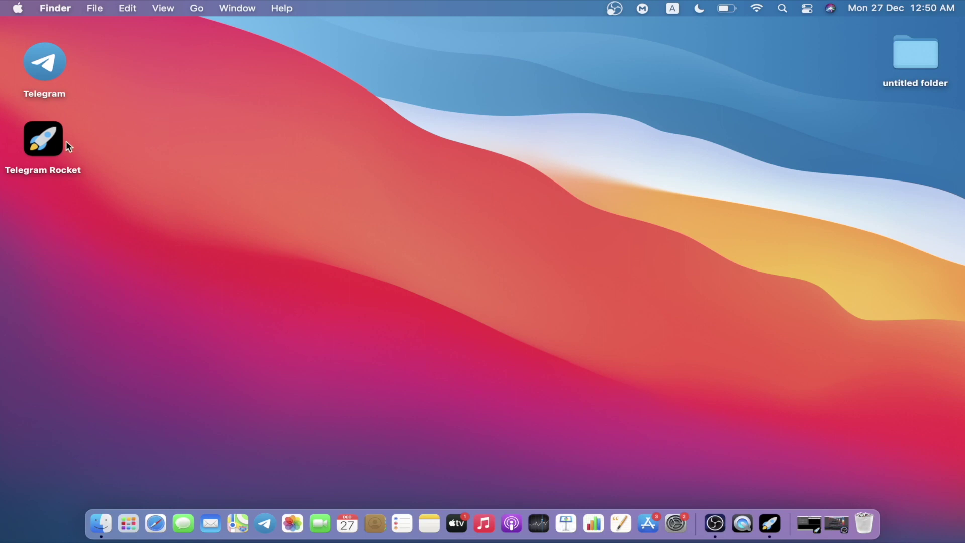
{"action": "left_click", "coordinate": [48, 141]}
Clear the selection of the Telegram Rocket desktop icon.
{"action": "left_click", "coordinate": [155, 157]}
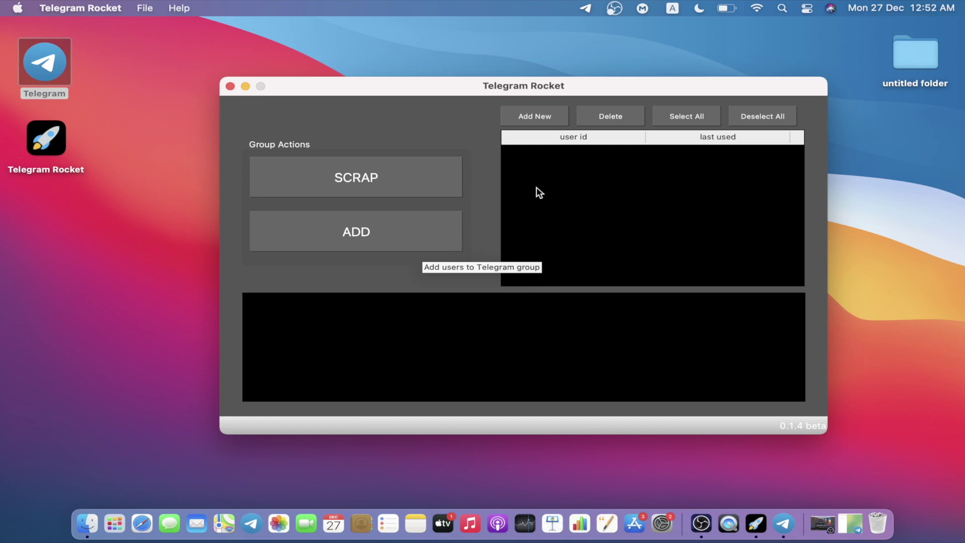
Open the Add New Number dialog from the Add New button above the user id list.
{"action": "left_click", "coordinate": [538, 120]}
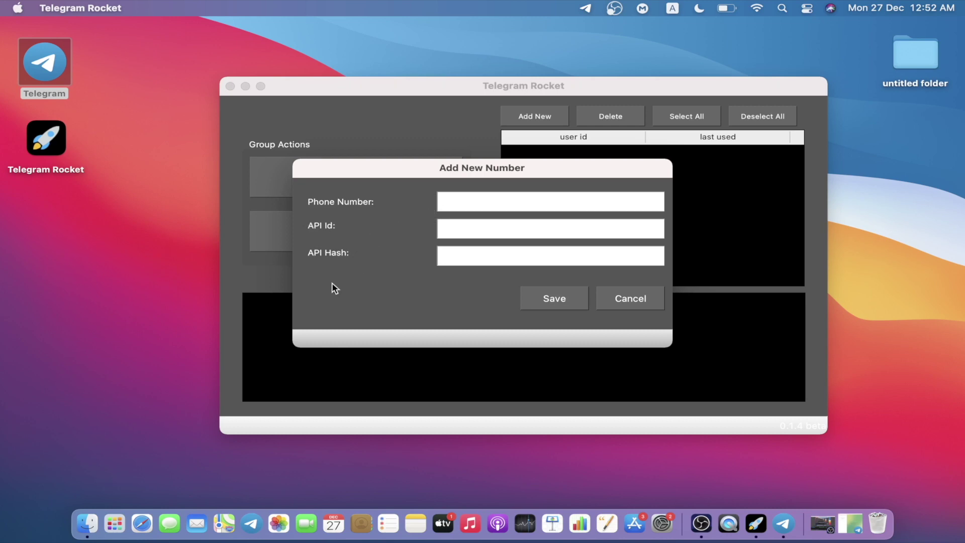
Load my.telegram.org in full-screen Safari and put the caret in its phone number field.
{"action": "left_click", "coordinate": [142, 522]}
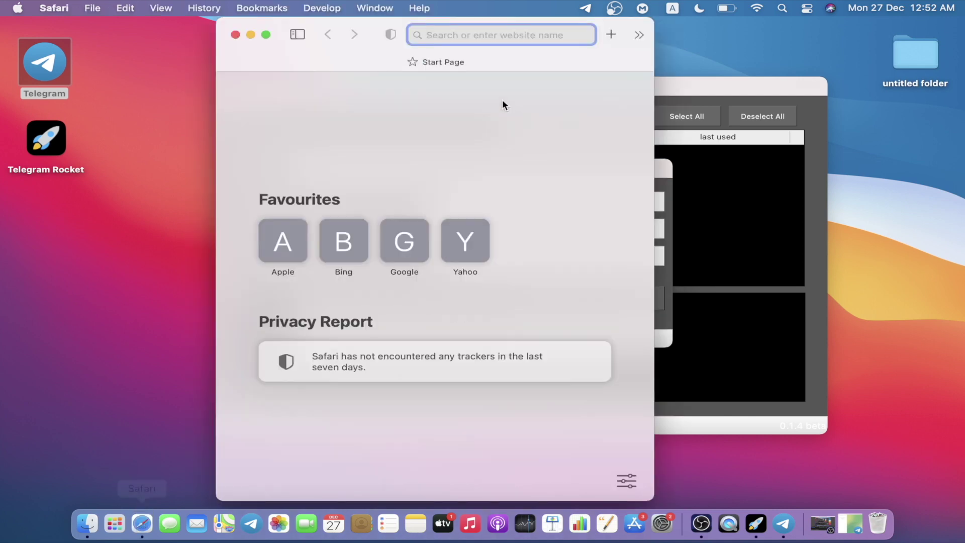
{"action": "type", "text": "my.t"}
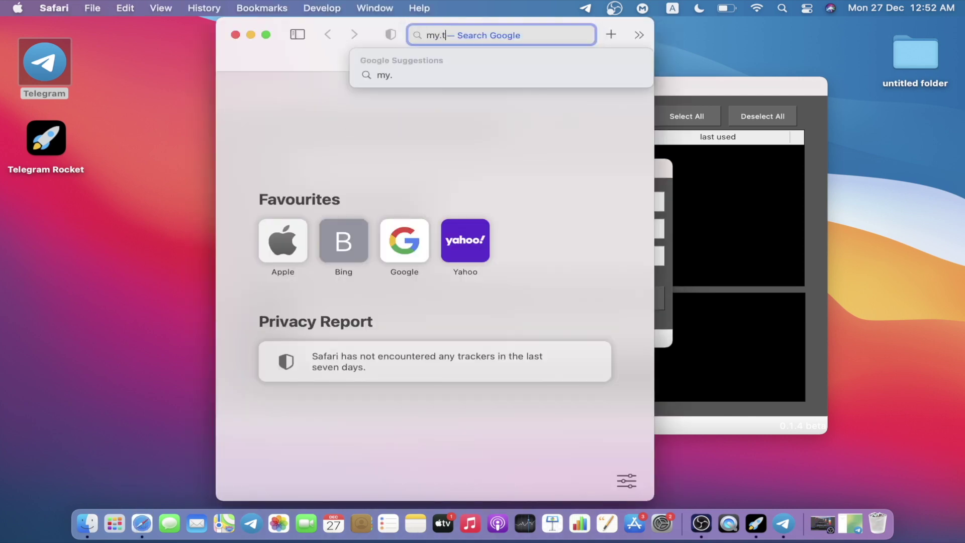
{"action": "type", "text": "elegram.org"}
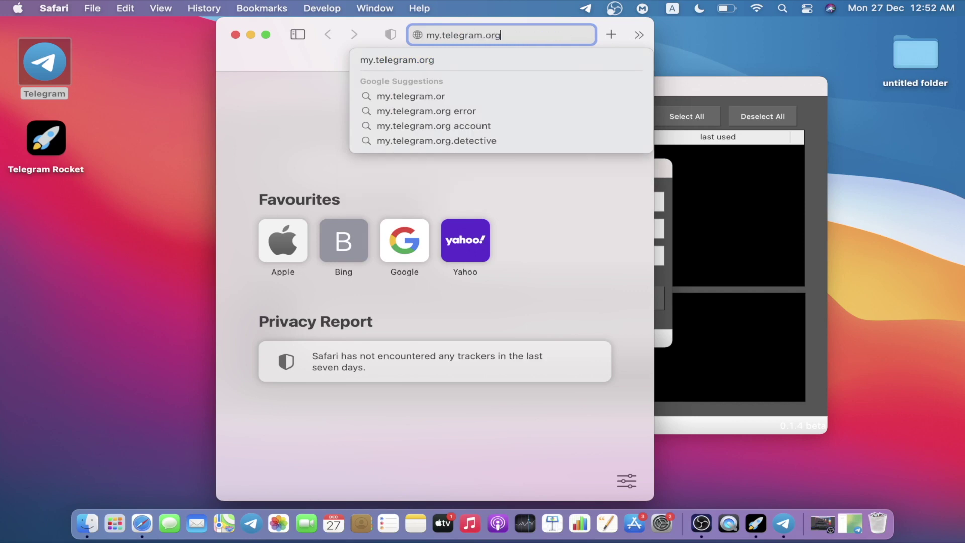
{"action": "key", "text": "Return"}
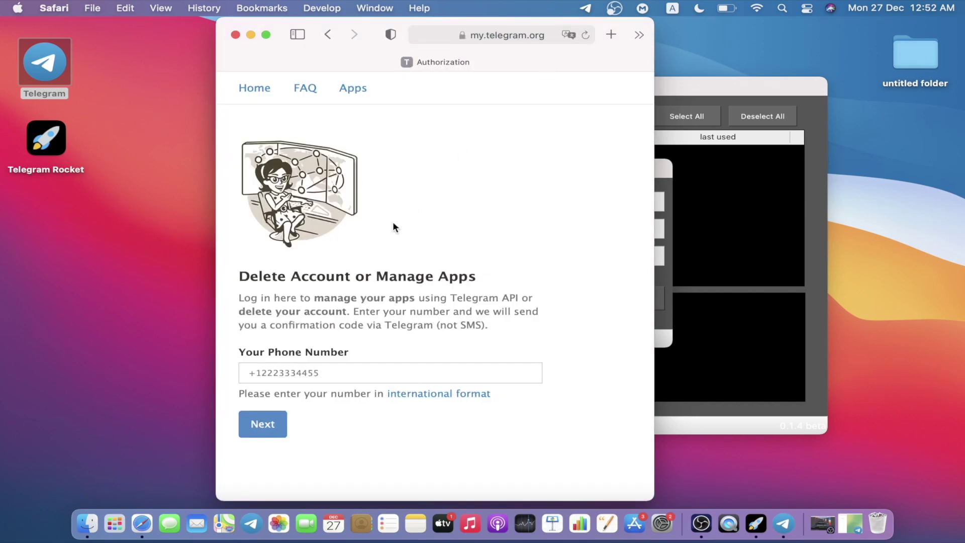
{"action": "left_click", "coordinate": [264, 36]}
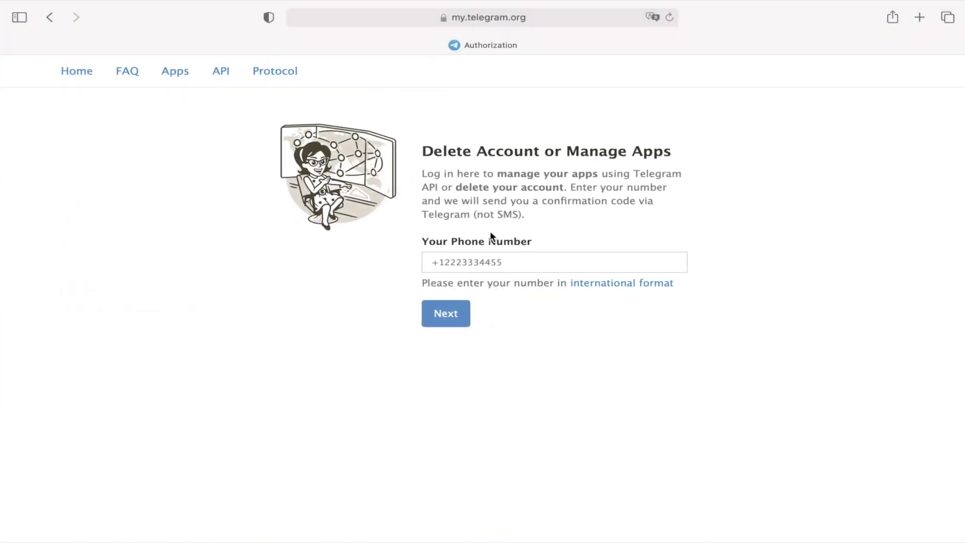
{"action": "left_click", "coordinate": [493, 259]}
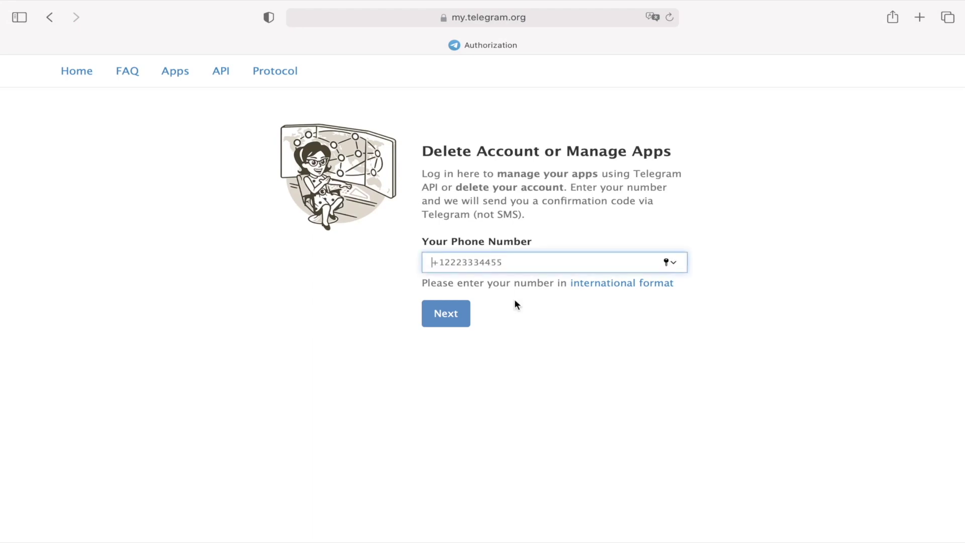
{"action": "key", "text": "ctrl+Up"}
Read the signed-in account's phone number in Telegram's side menu, then return to Safari windowed.
{"action": "left_click", "coordinate": [788, 521]}
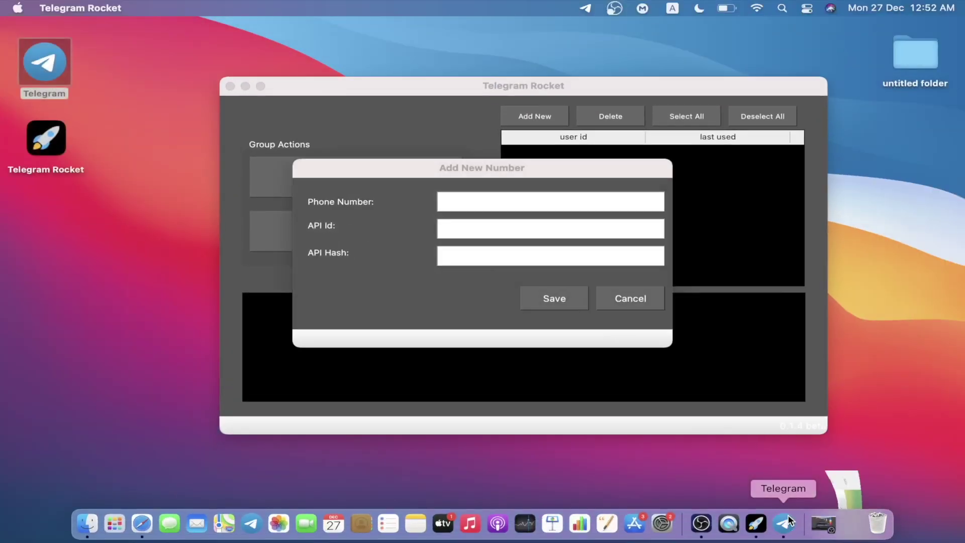
{"action": "left_click", "coordinate": [28, 110]}
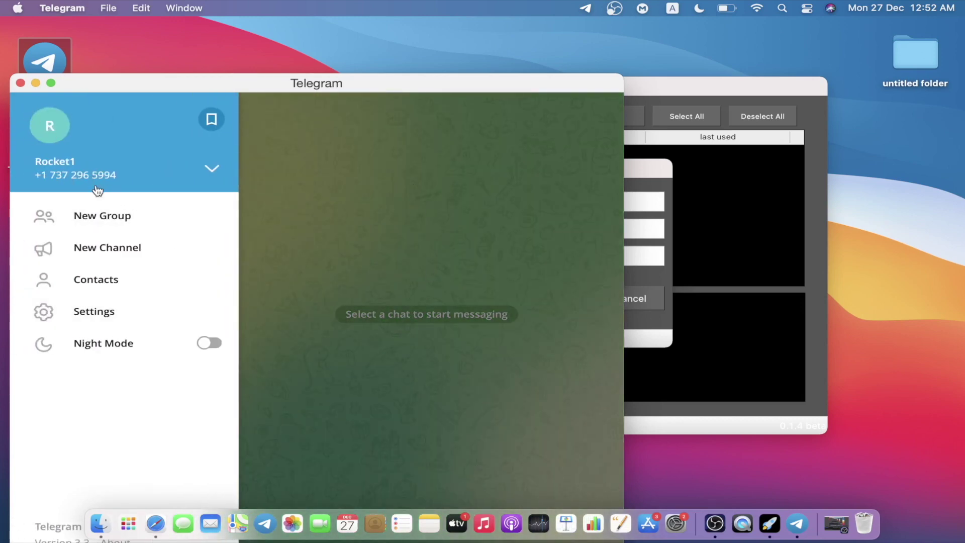
{"action": "left_click", "coordinate": [155, 523]}
{"action": "mouse_move", "coordinate": [57, 4]}
{"action": "left_click", "coordinate": [47, 34]}
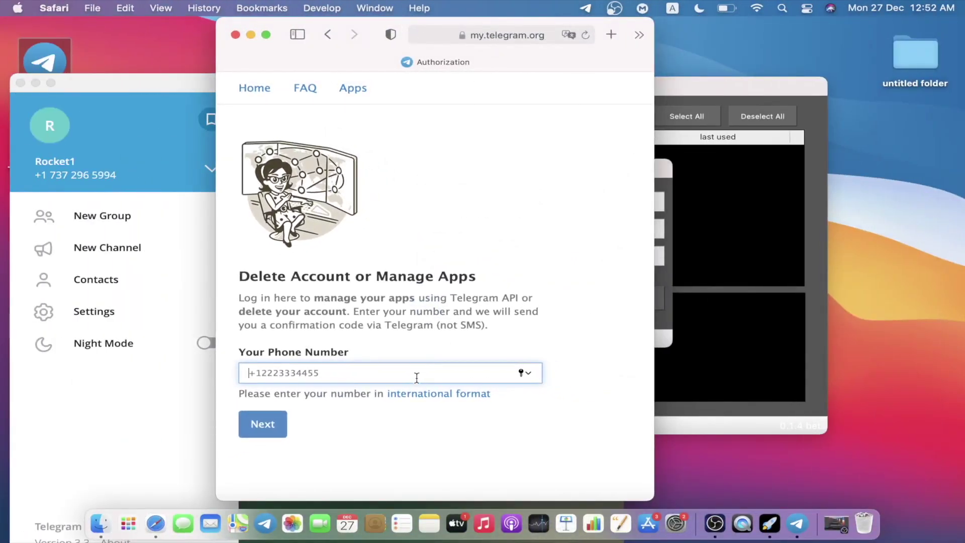
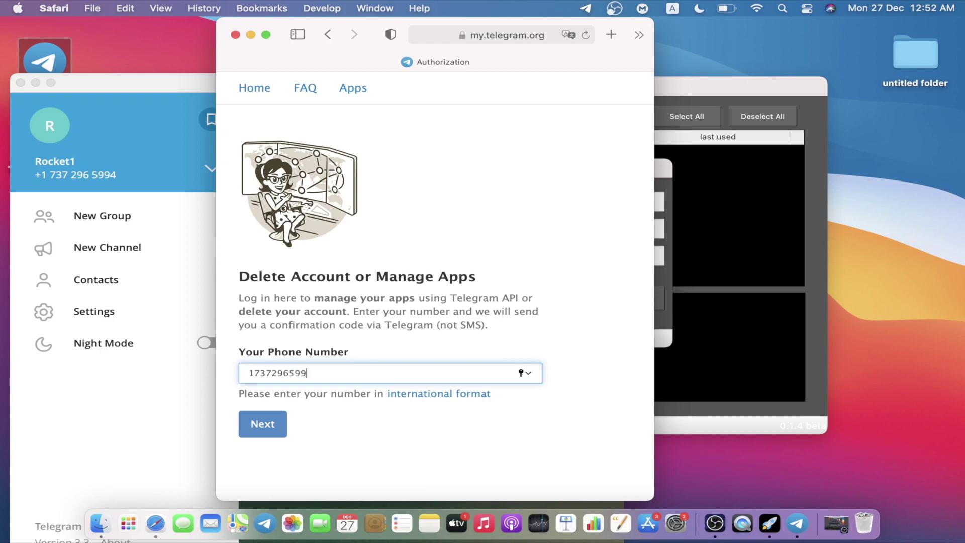
Submit the account's phone number on my.telegram.org to request a confirmation code, then move Safari aside.
{"action": "left_click", "coordinate": [272, 425]}
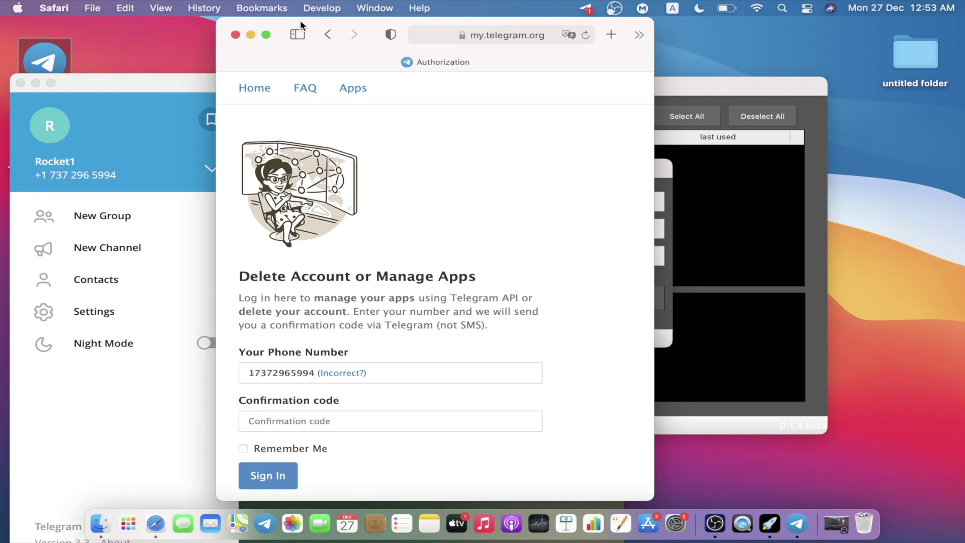
{"action": "left_click_drag", "start_coordinate": [278, 21], "coordinate": [513, 25]}
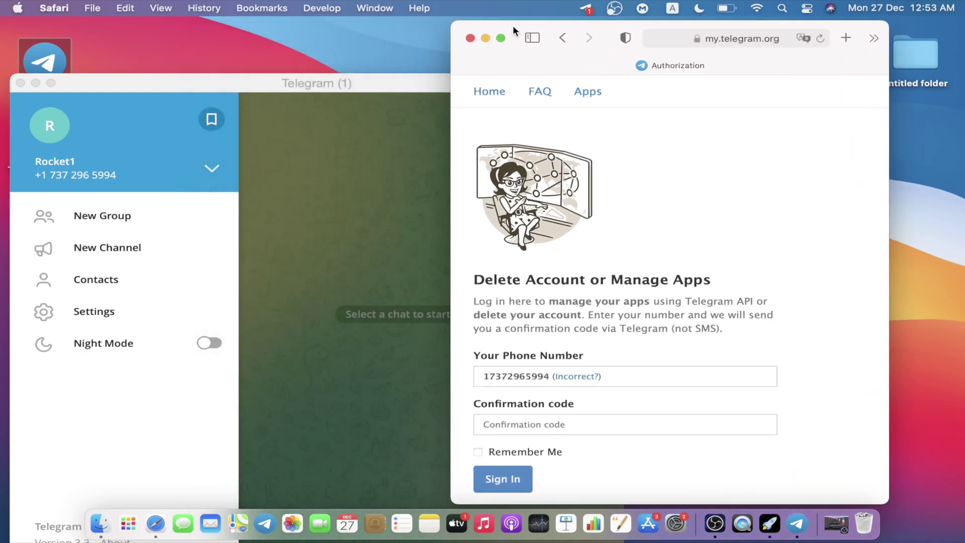
Copy the web login code from Telegram's service chat into my.telegram.org's confirmation code field.
{"action": "left_click", "coordinate": [297, 237]}
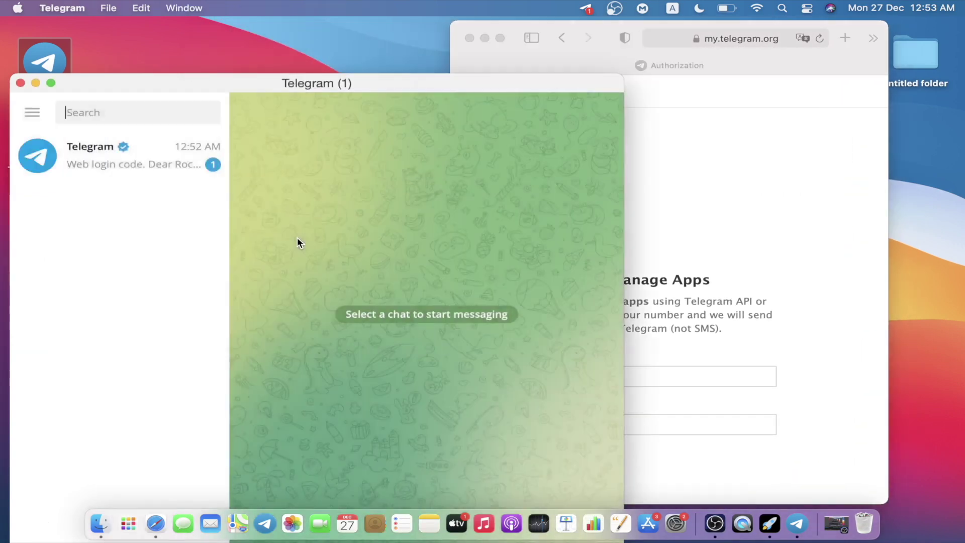
{"action": "left_click", "coordinate": [157, 180]}
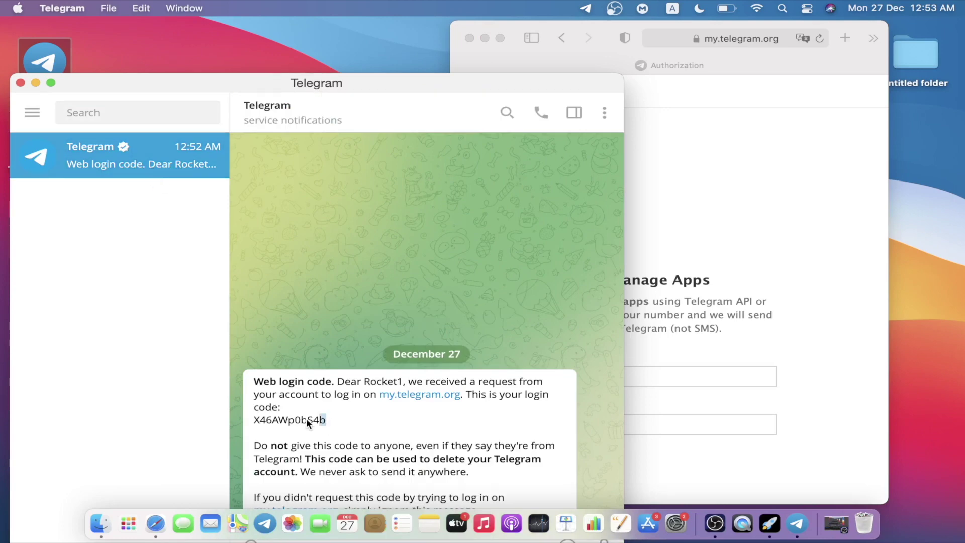
{"action": "right_click", "coordinate": [261, 420]}
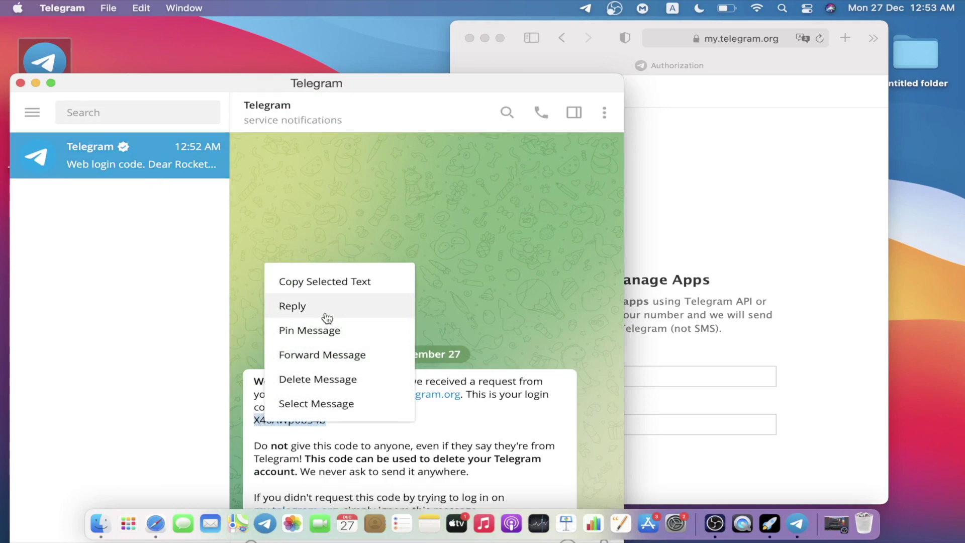
{"action": "left_click", "coordinate": [337, 283]}
{"action": "left_click", "coordinate": [725, 430]}
{"action": "left_click", "coordinate": [613, 431]}
{"action": "key", "text": "super+v"}
Sign in to my.telegram.org and go to API development tools.
{"action": "left_click", "coordinate": [515, 486]}
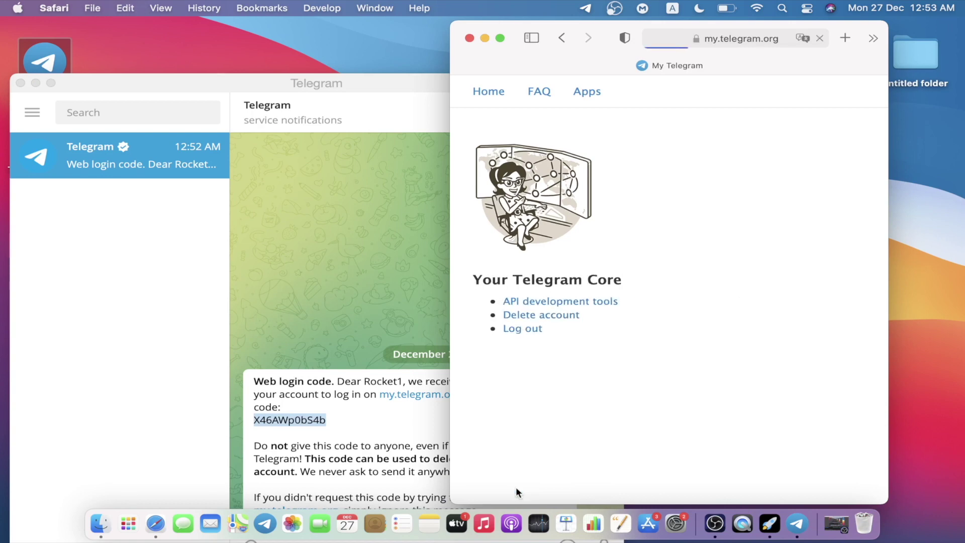
{"action": "left_click", "coordinate": [501, 38]}
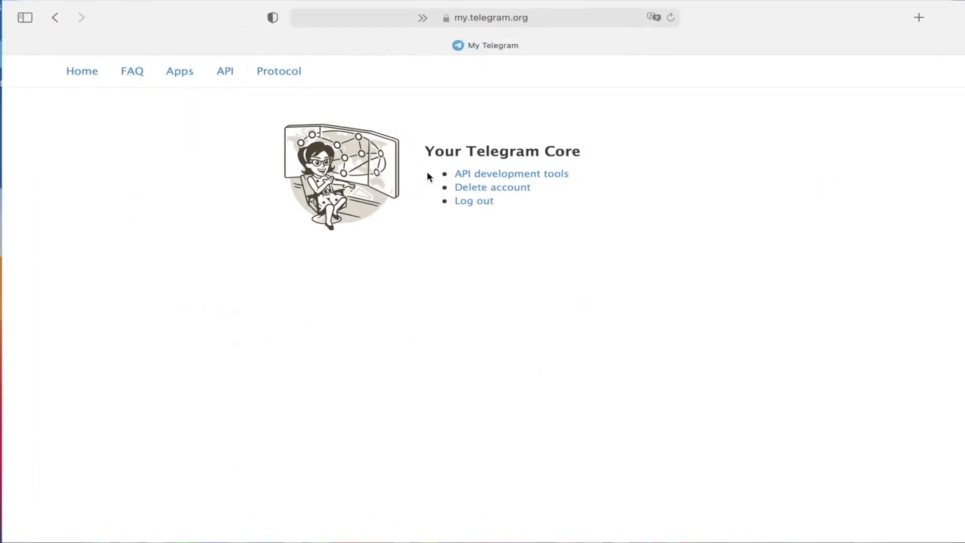
{"action": "left_click", "coordinate": [545, 176]}
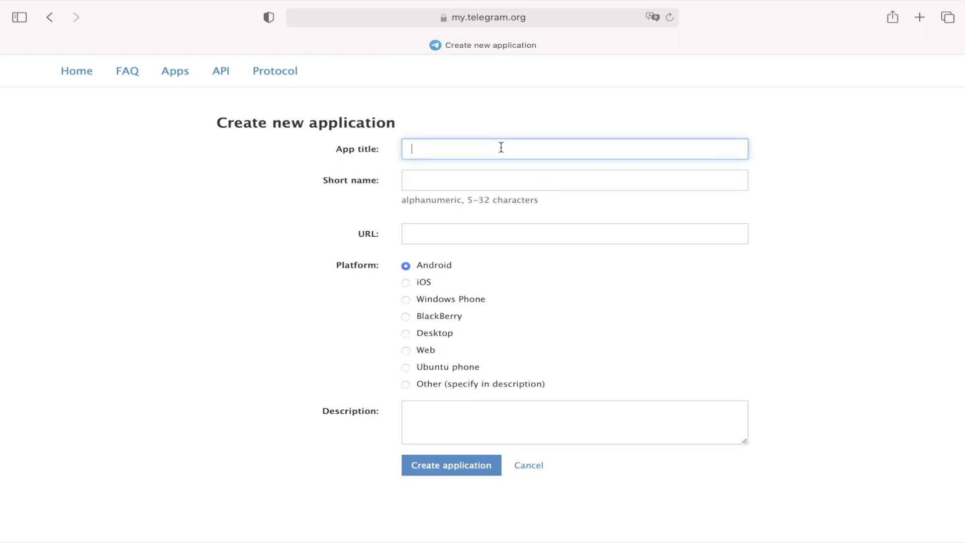
Create app 'bhbvgvhabdt878eghr' with short name 'hbghghdvyyu37y' and platform Other.
{"action": "type", "text": "bhbvgvhabd"}
{"action": "type", "text": "t878eghr"}
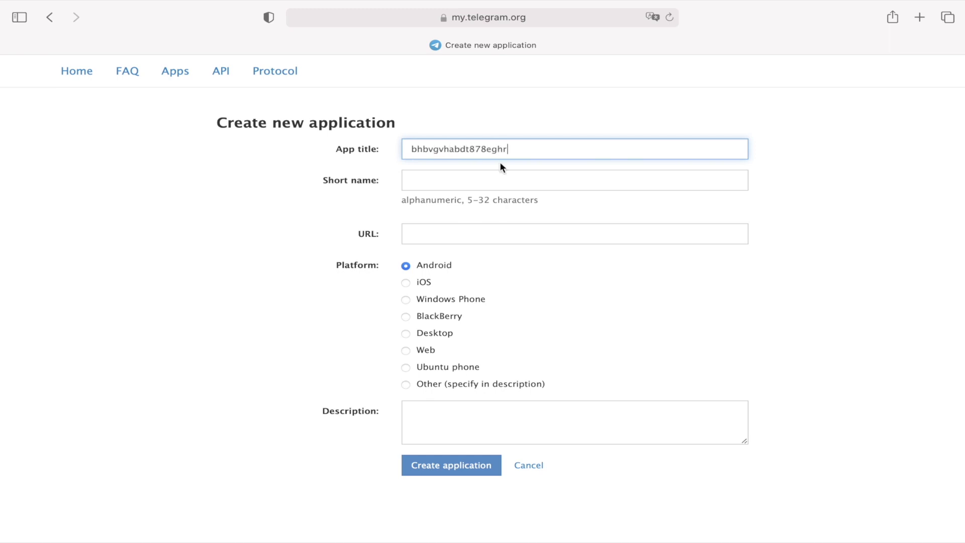
{"action": "left_click", "coordinate": [501, 179]}
{"action": "type", "text": "hbghghdvyyu37"}
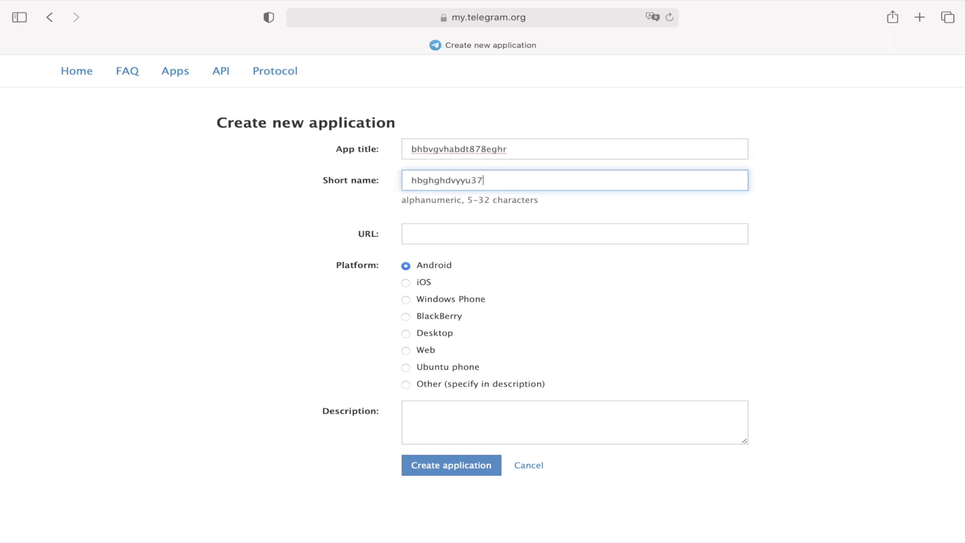
{"action": "type", "text": "y"}
{"action": "left_click", "coordinate": [447, 389]}
{"action": "left_click", "coordinate": [466, 467]}
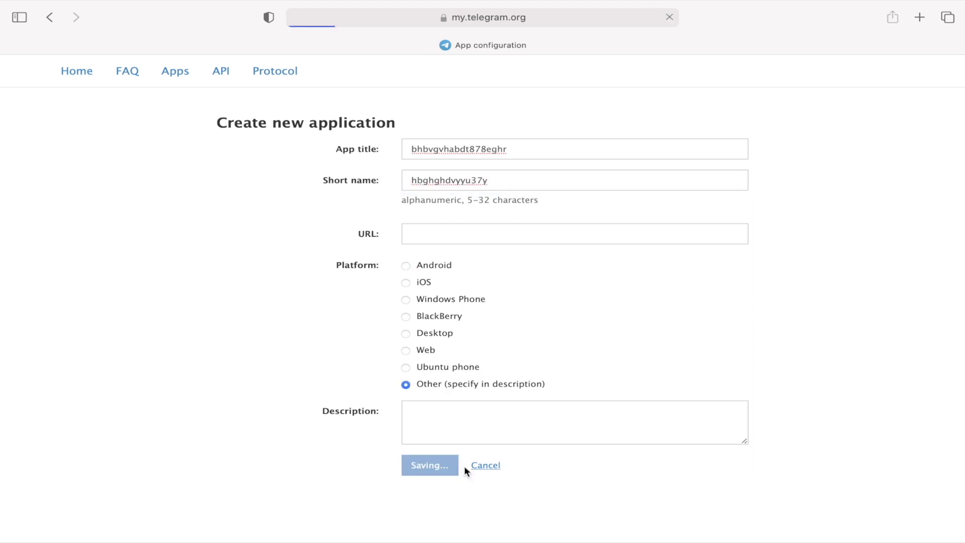
{"action": "left_click_drag", "start_coordinate": [473, 151], "coordinate": [413, 151]}
Arrange the browser and form side by side and paste the api_id into API Id.
{"action": "left_click_drag", "start_coordinate": [585, 181], "coordinate": [384, 179]}
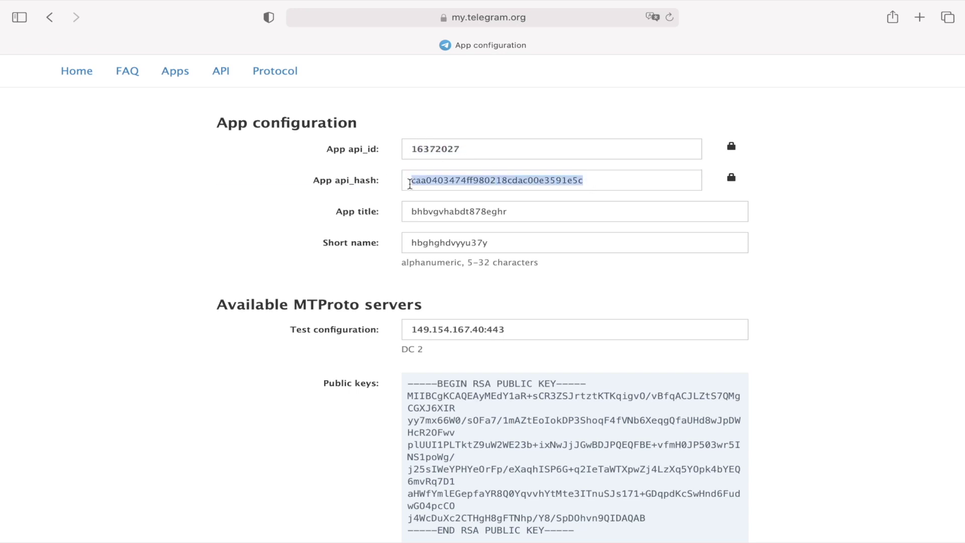
{"action": "left_click", "coordinate": [51, 33]}
{"action": "left_click_drag", "start_coordinate": [389, 90], "coordinate": [218, 224]}
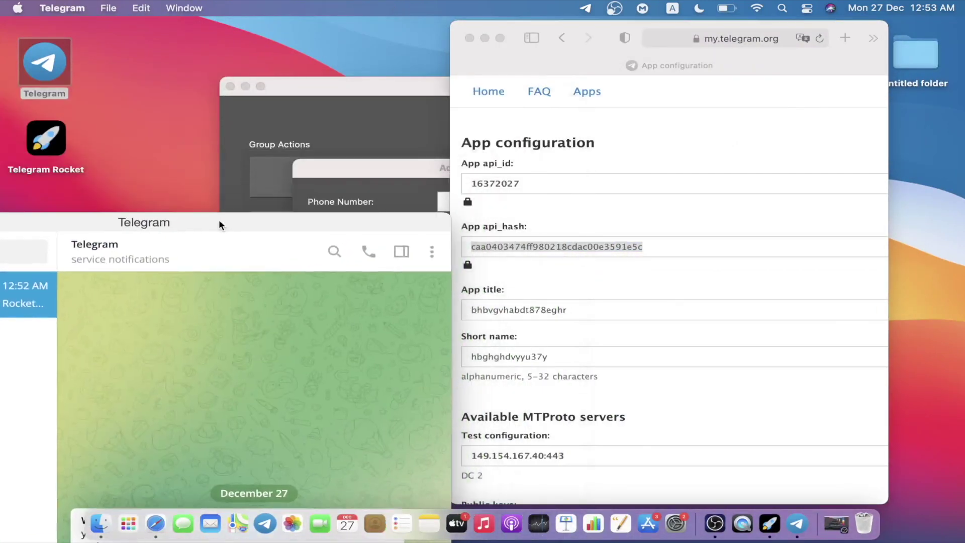
{"action": "left_click", "coordinate": [342, 164]}
{"action": "left_click_drag", "start_coordinate": [342, 164], "coordinate": [159, 182]}
{"action": "left_click", "coordinate": [493, 186]}
{"action": "left_click_drag", "start_coordinate": [543, 186], "coordinate": [457, 182]}
{"action": "left_click", "coordinate": [323, 251]}
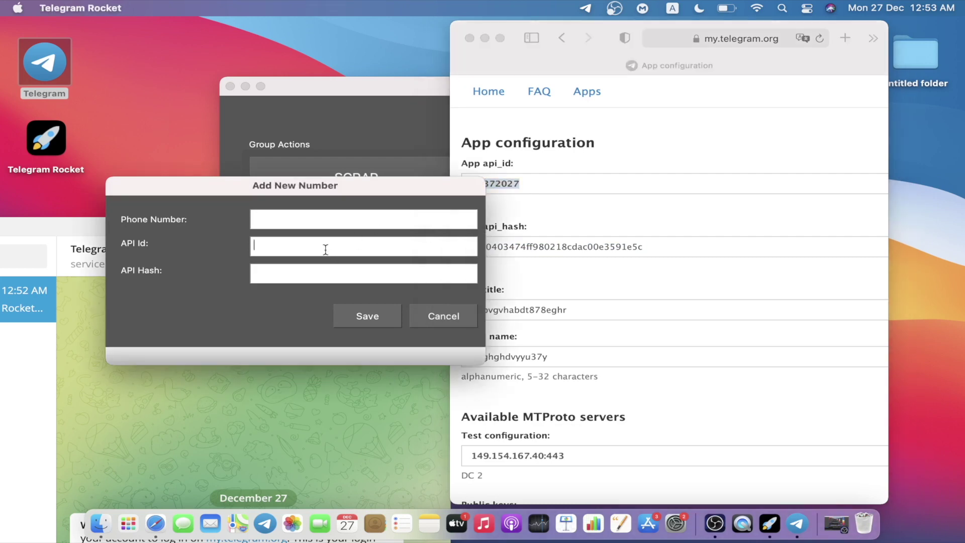
{"action": "key", "text": "super+v"}
Copy the app's api_hash into the form's API Hash field.
{"action": "left_click", "coordinate": [620, 245]}
{"action": "left_click", "coordinate": [643, 245]}
{"action": "mouse_move", "coordinate": [643, 246]}
{"action": "left_mouse_down"}
{"action": "mouse_move", "coordinate": [455, 247]}
{"action": "mouse_move", "coordinate": [472, 242]}
{"action": "left_mouse_up"}
{"action": "left_click", "coordinate": [346, 282]}
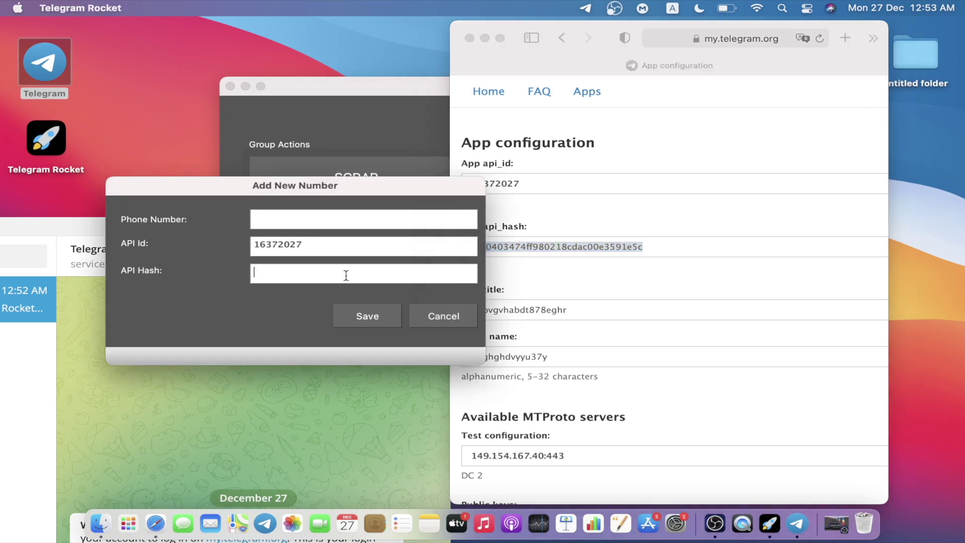
{"action": "key", "text": "super+v"}
Enter the account's phone number, read from Telegram's side menu, in the Phone Number field.
{"action": "left_click", "coordinate": [367, 220]}
{"action": "left_click_drag", "start_coordinate": [362, 192], "coordinate": [639, 190]}
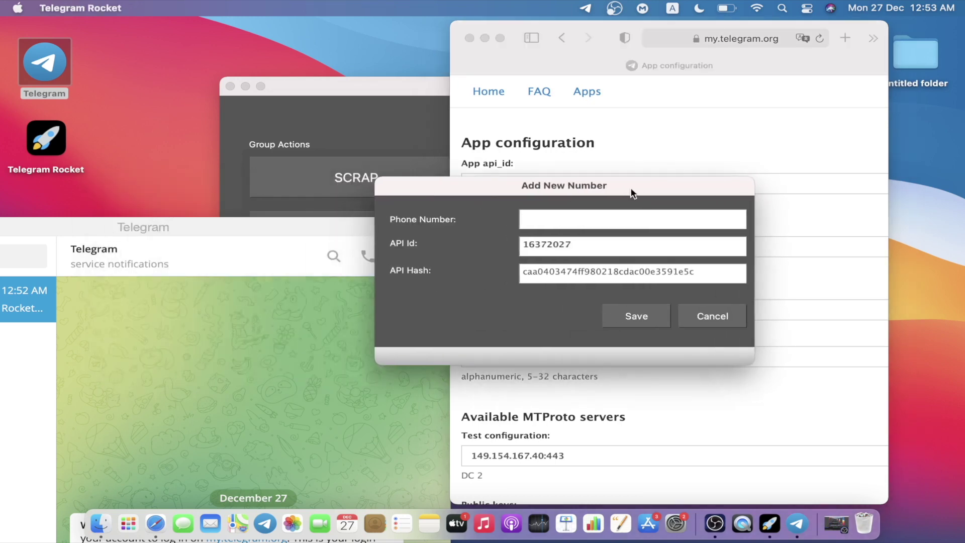
{"action": "mouse_move", "coordinate": [319, 228]}
{"action": "left_mouse_down"}
{"action": "mouse_move", "coordinate": [581, 241]}
{"action": "mouse_move", "coordinate": [598, 273]}
{"action": "left_mouse_up"}
{"action": "left_click", "coordinate": [135, 302]}
{"action": "left_click", "coordinate": [590, 217]}
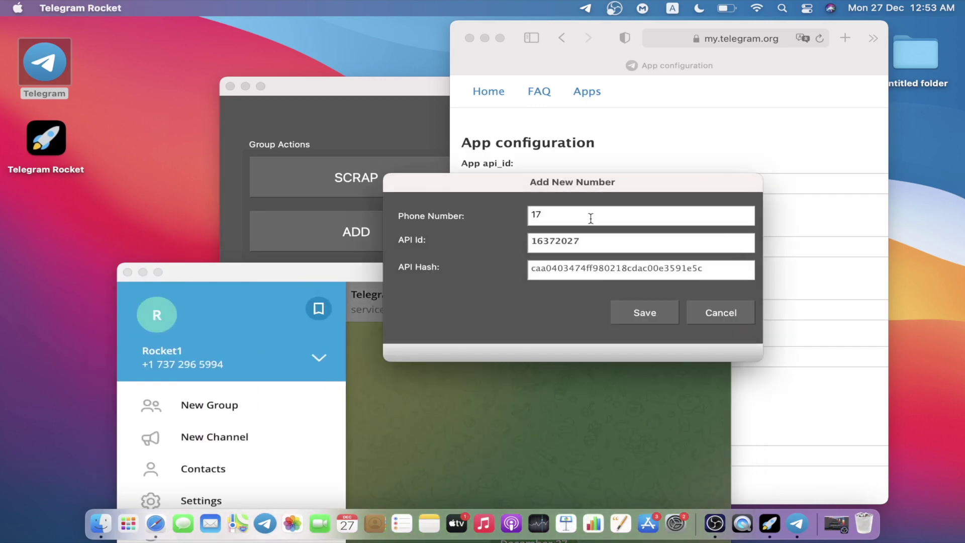
{"action": "left_click", "coordinate": [485, 38]}
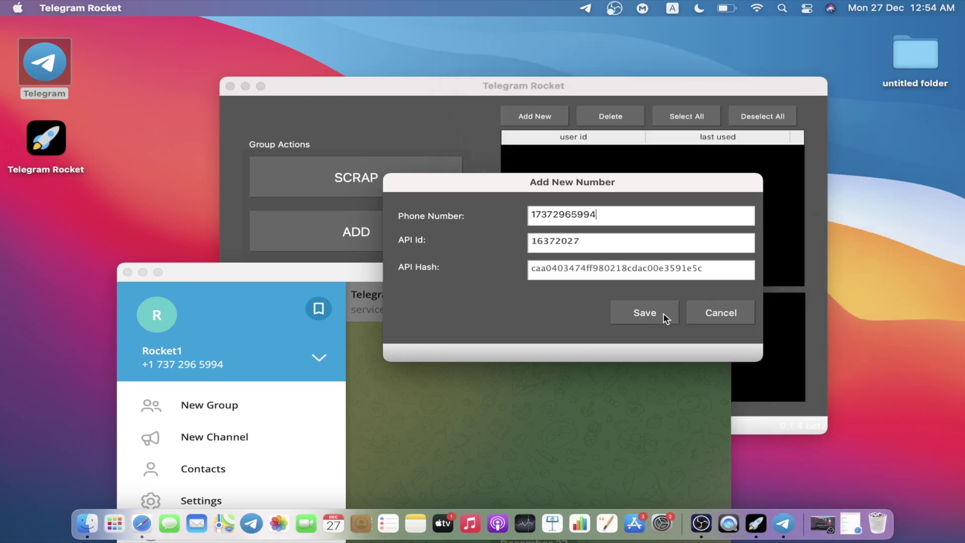
{"action": "left_click", "coordinate": [322, 276]}
{"action": "left_click", "coordinate": [143, 271]}
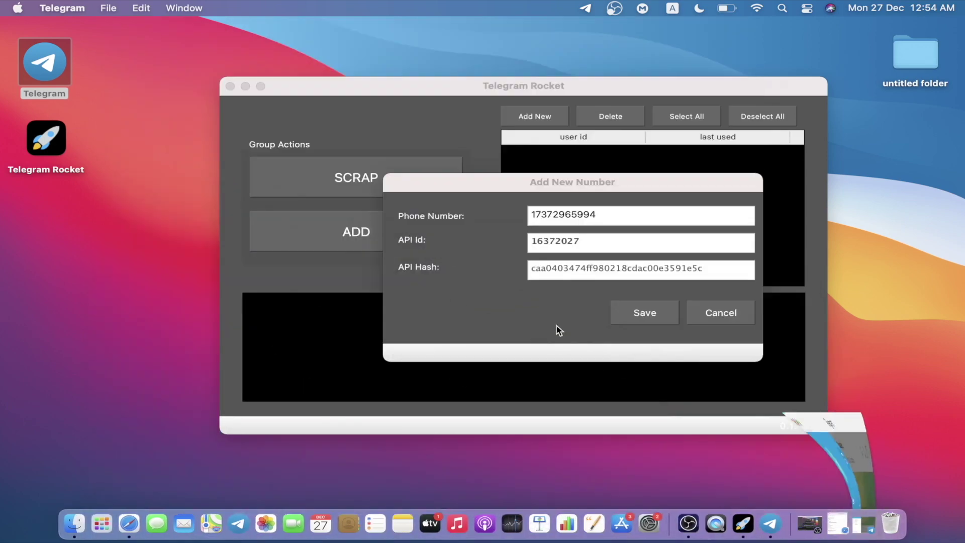
Save the new number with its API credentials and bring Telegram up for the login code.
{"action": "left_click", "coordinate": [652, 316]}
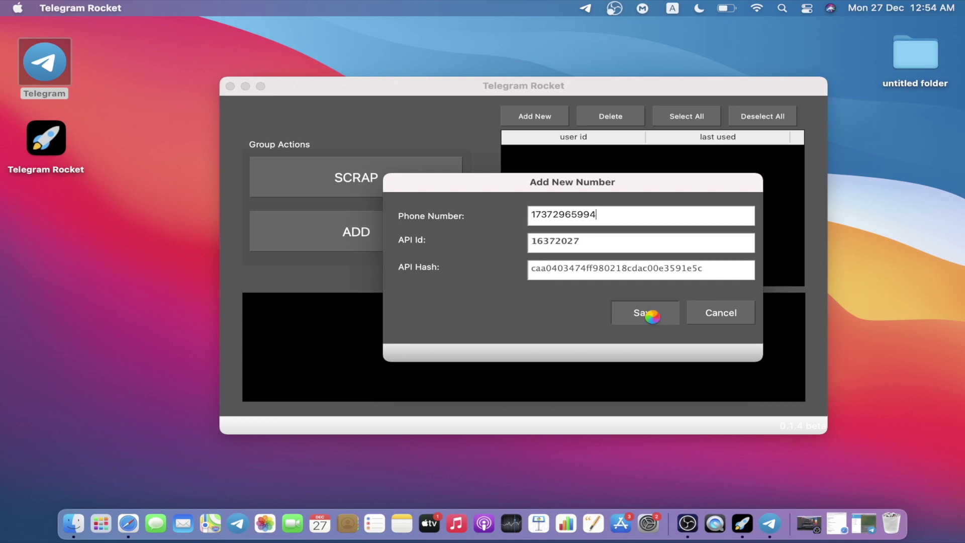
{"action": "left_click", "coordinate": [769, 523]}
{"action": "left_click_drag", "start_coordinate": [306, 210], "coordinate": [225, 35]}
{"action": "left_click", "coordinate": [321, 170]}
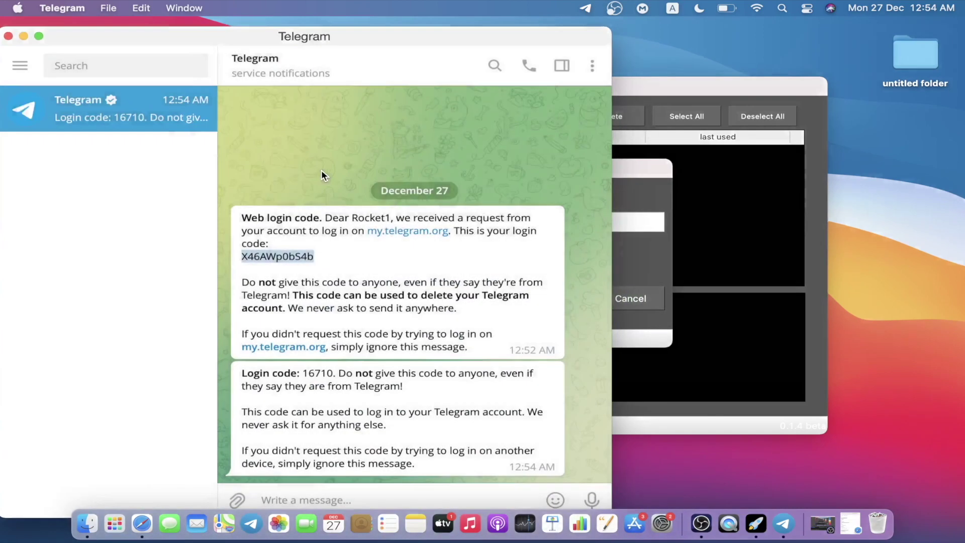
Paste the new Telegram login code into the Sign In Code field and log in.
{"action": "double_click", "coordinate": [332, 373]}
{"action": "right_click", "coordinate": [309, 372]}
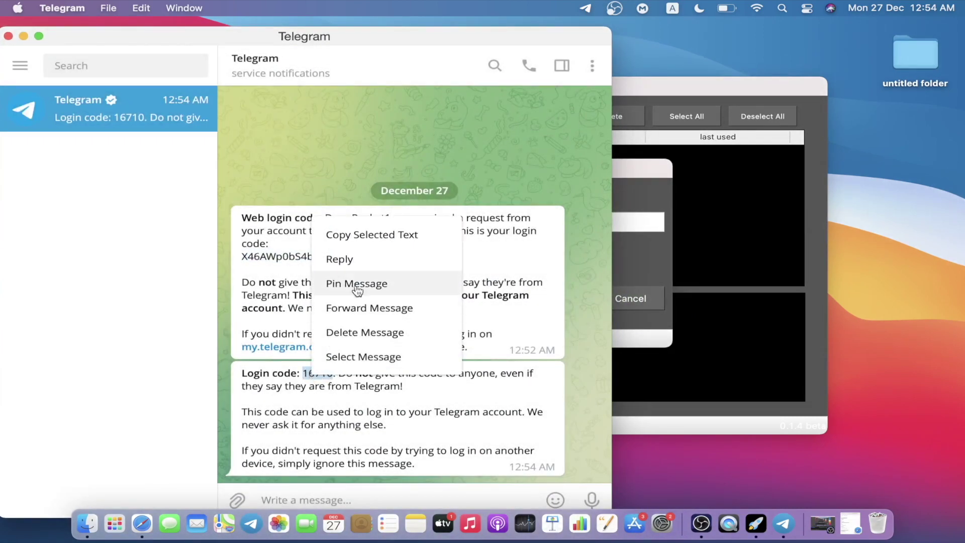
{"action": "left_click", "coordinate": [361, 235]}
{"action": "left_click", "coordinate": [623, 224]}
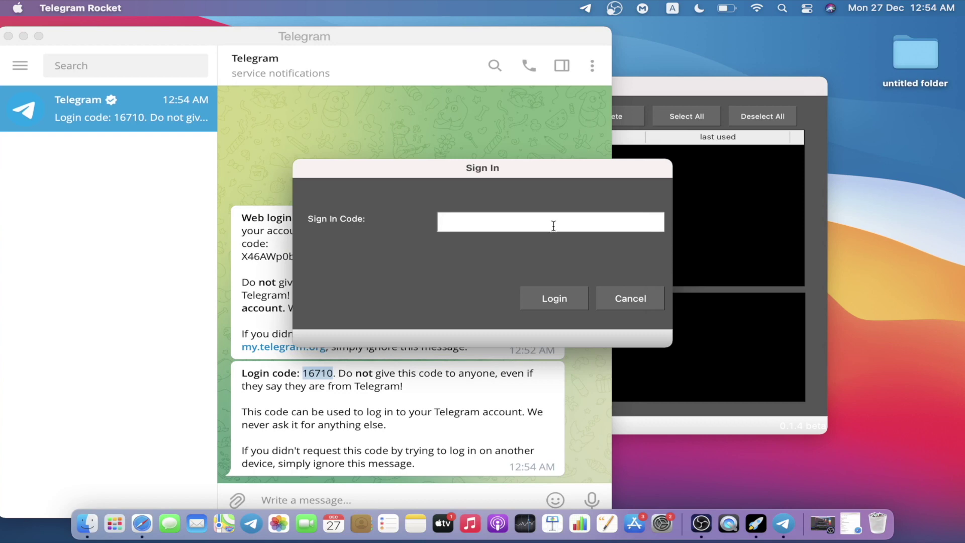
{"action": "key", "text": "super+v"}
{"action": "left_click", "coordinate": [576, 294]}
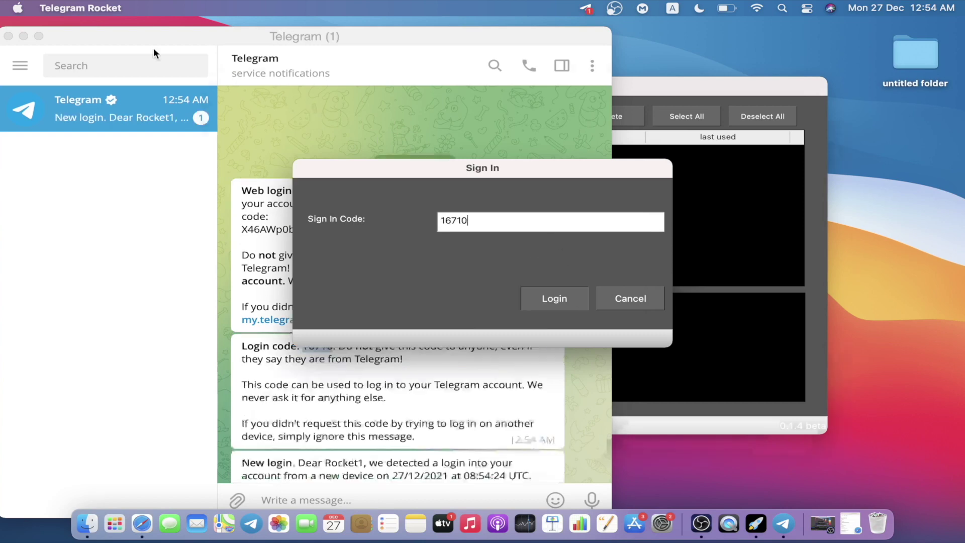
{"action": "left_click", "coordinate": [25, 34]}
Dismiss the New Number Added alert and select the new account in row 1 of the table.
{"action": "left_click", "coordinate": [565, 278]}
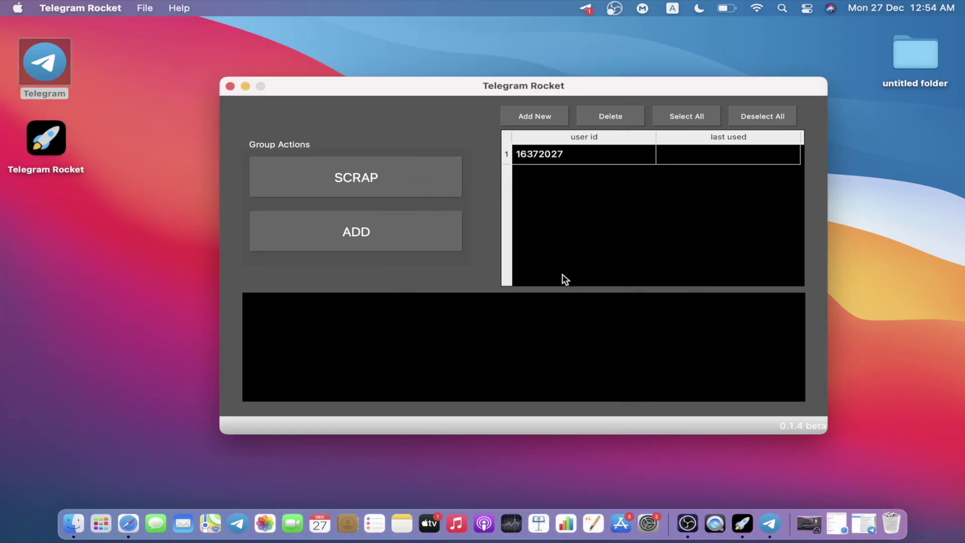
{"action": "left_click", "coordinate": [614, 158]}
{"action": "left_click_drag", "start_coordinate": [555, 79], "coordinate": [556, 62]}
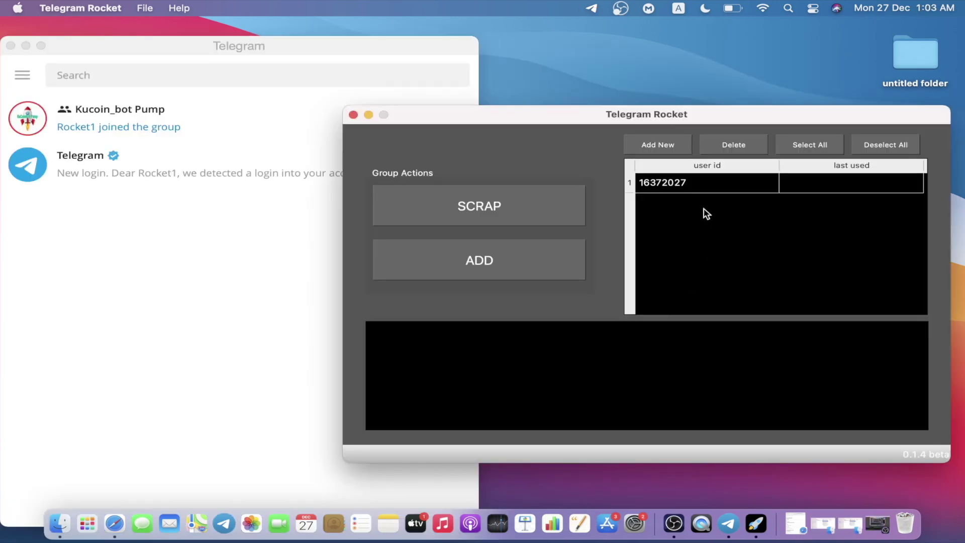
{"action": "left_click", "coordinate": [702, 190]}
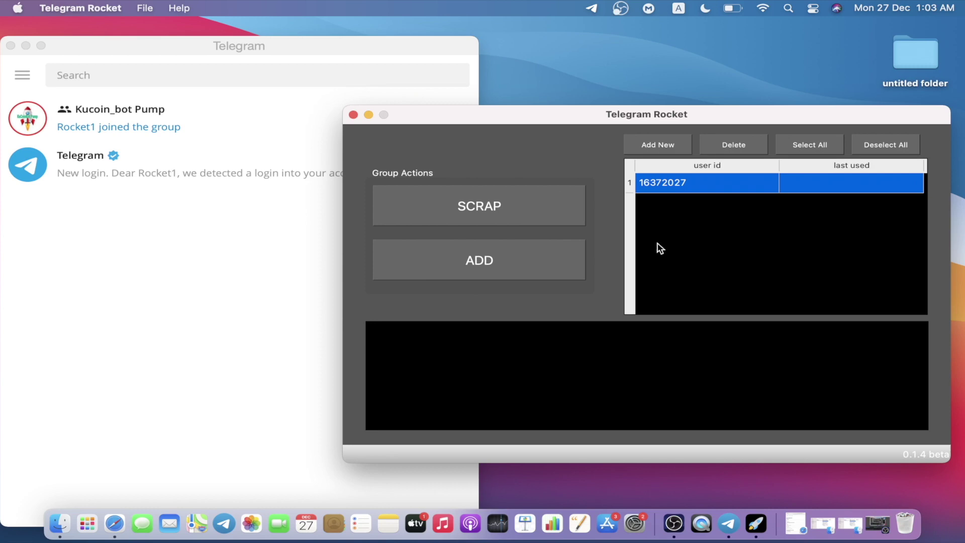
Open the Kucoin_bot Pump chat and confirm its Group Info shows 1,632 members.
{"action": "left_click", "coordinate": [194, 122]}
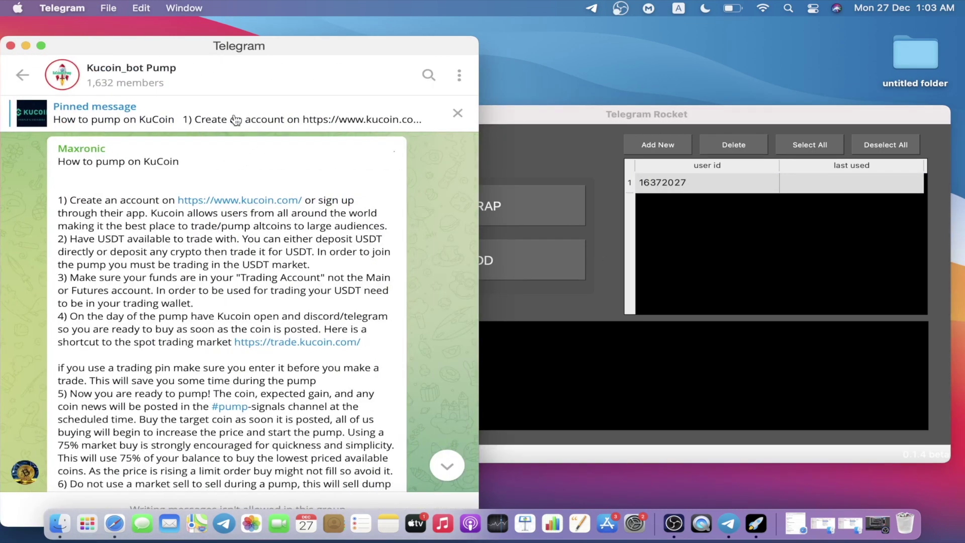
{"action": "left_click", "coordinate": [203, 78]}
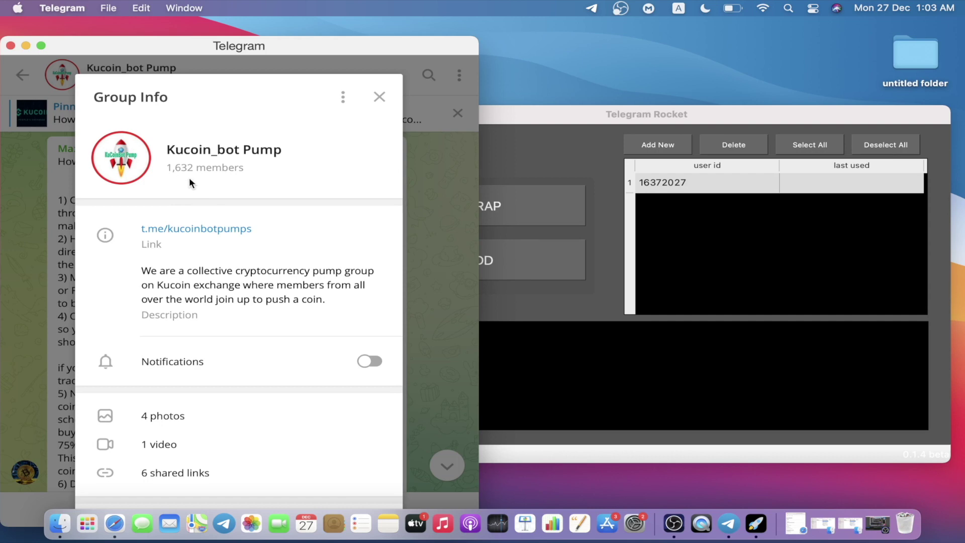
{"action": "left_click", "coordinate": [379, 96]}
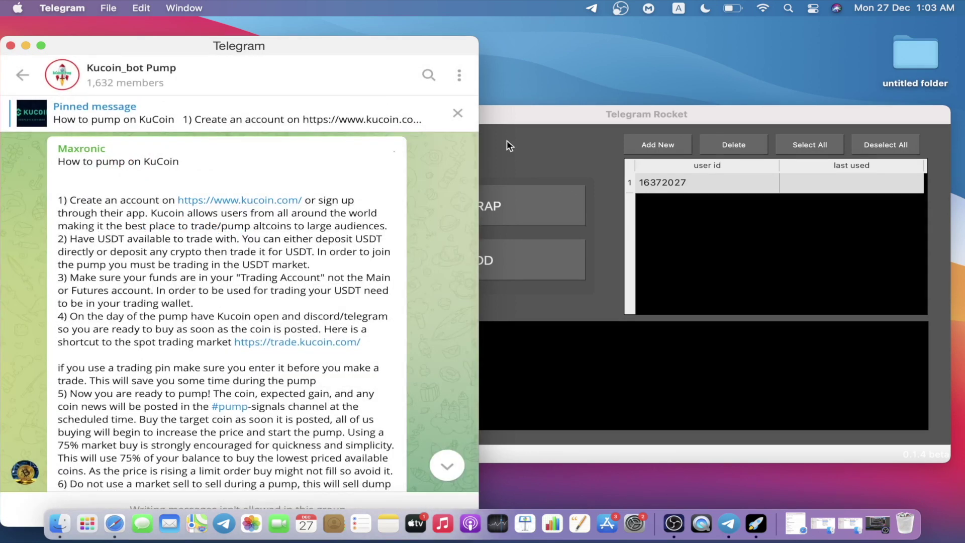
{"action": "left_click", "coordinate": [540, 156]}
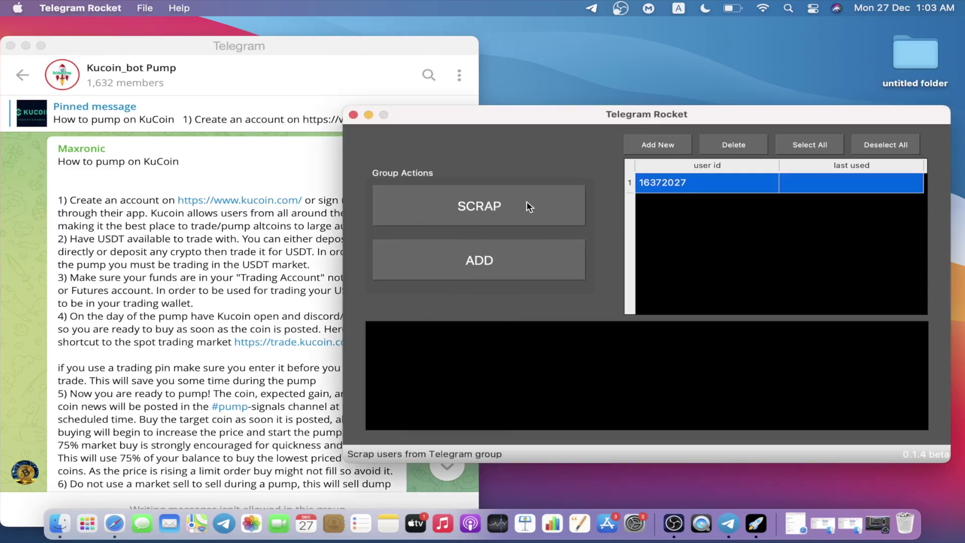
Scrape Kucoin_bot Pump's members with the selected account into members.csv.
{"action": "left_click", "coordinate": [668, 184]}
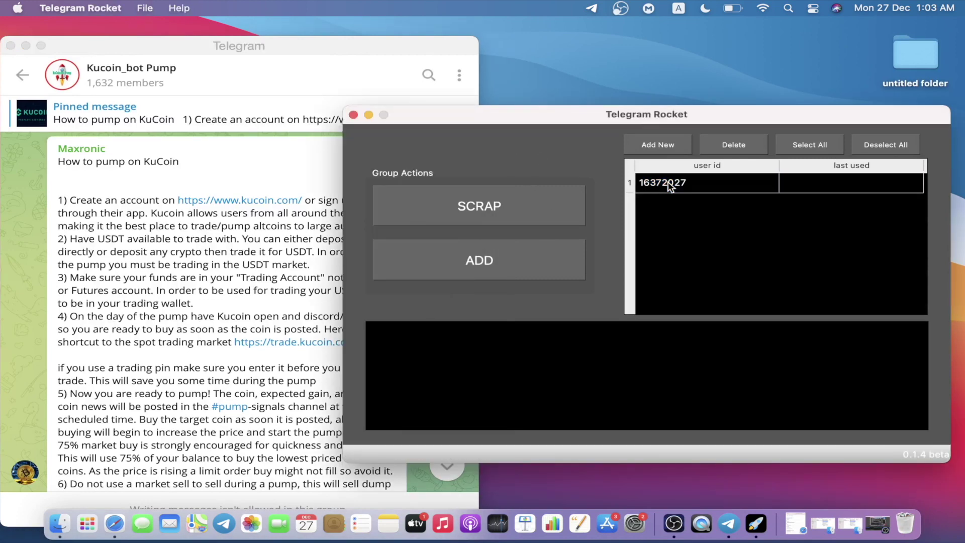
{"action": "left_click", "coordinate": [668, 185]}
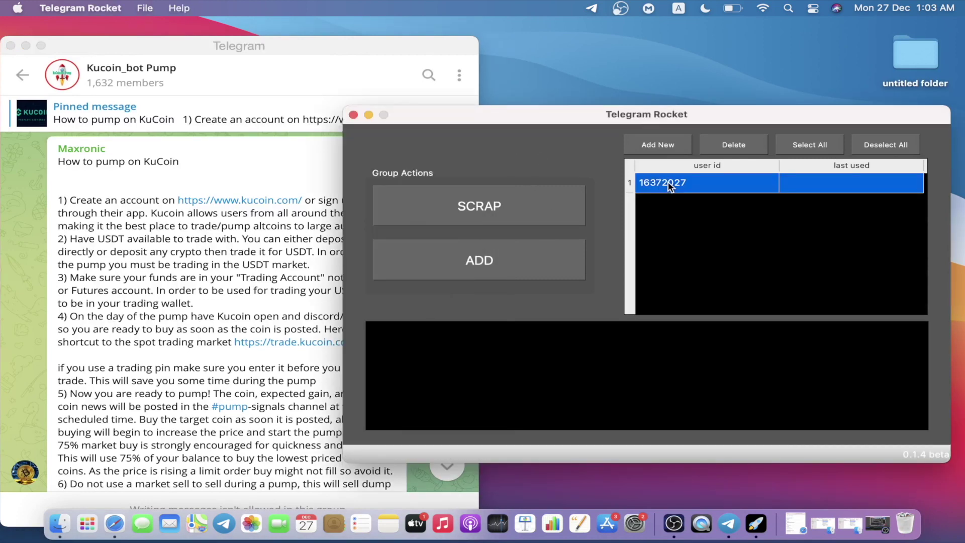
{"action": "left_click", "coordinate": [537, 198]}
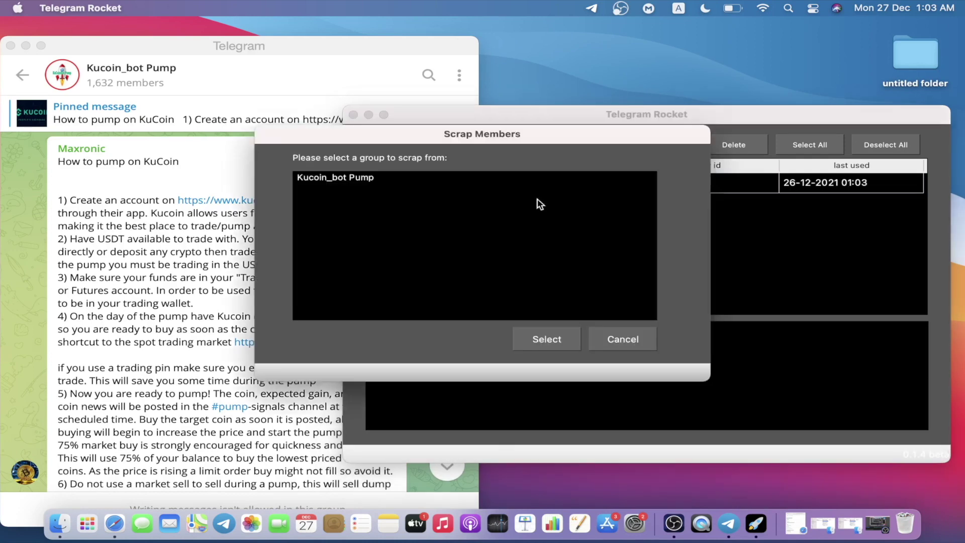
{"action": "left_click_drag", "start_coordinate": [490, 132], "coordinate": [529, 140]}
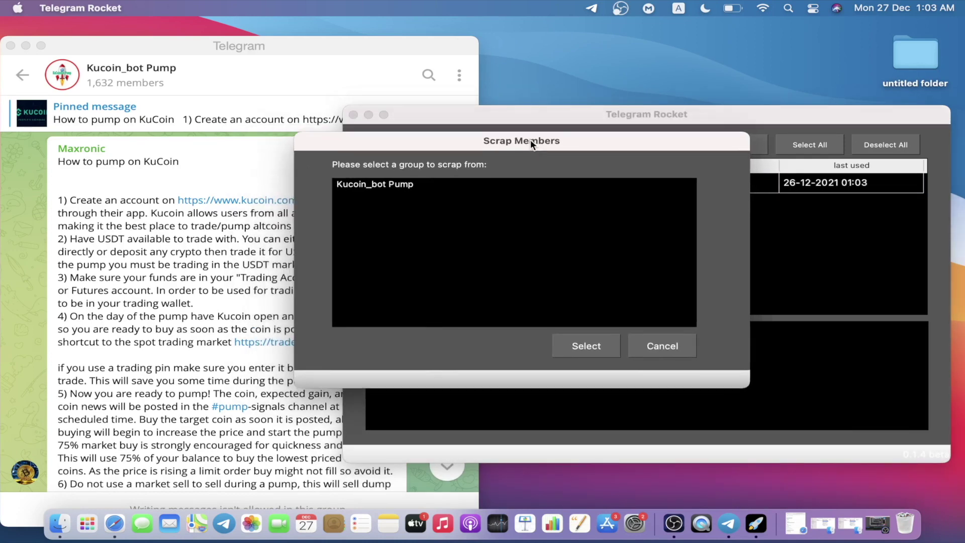
{"action": "left_click", "coordinate": [397, 192]}
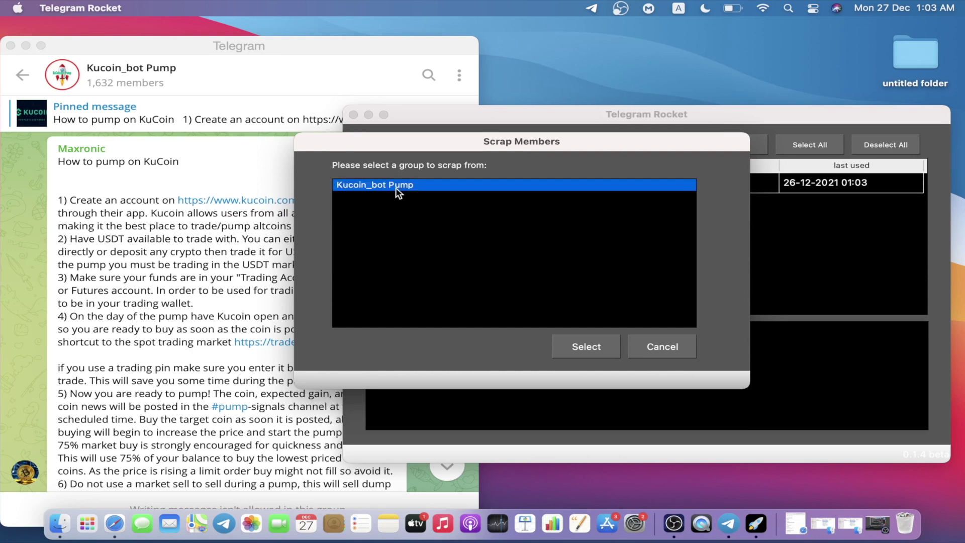
{"action": "left_click", "coordinate": [591, 347]}
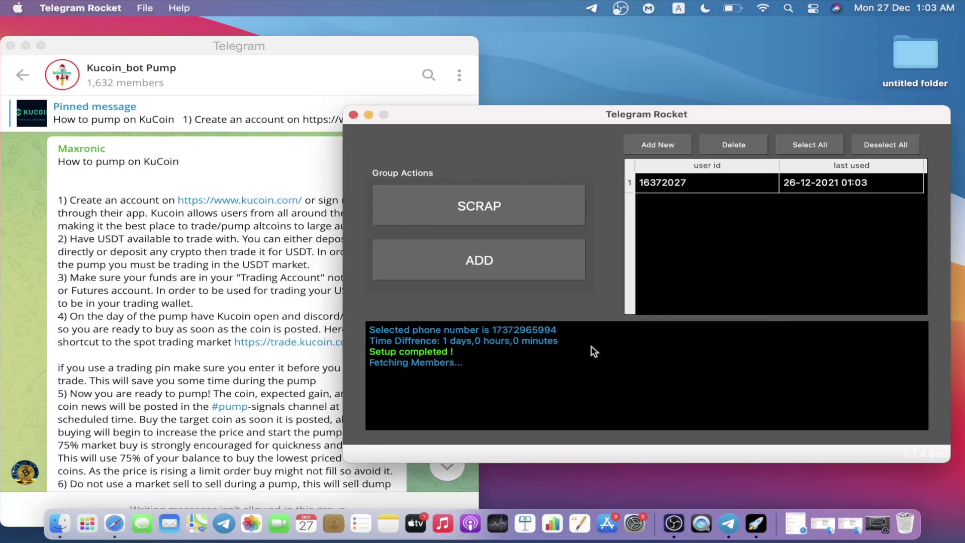
{"action": "left_click", "coordinate": [675, 300]}
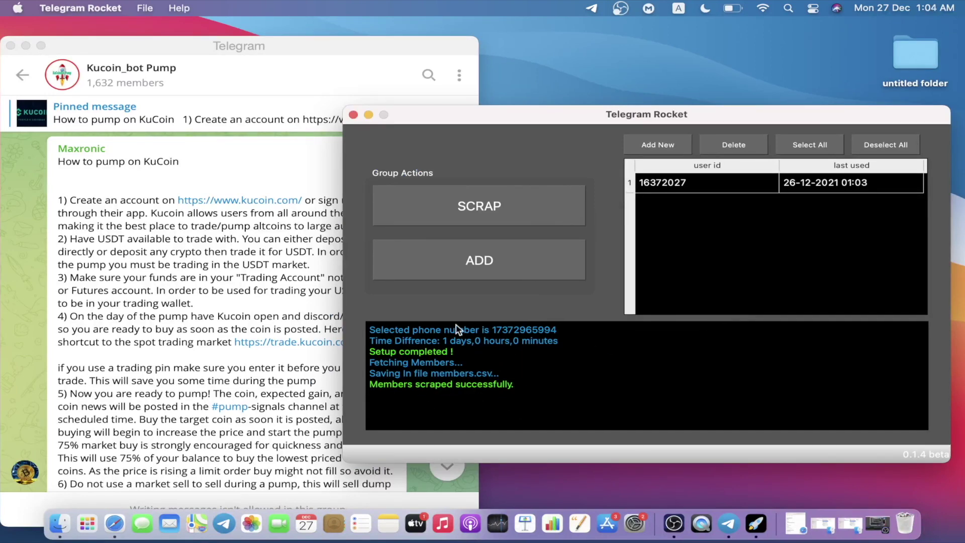
{"action": "mouse_move", "coordinate": [342, 50]}
{"action": "left_mouse_down"}
{"action": "mouse_move", "coordinate": [408, 44]}
{"action": "mouse_move", "coordinate": [388, 41]}
{"action": "left_mouse_up"}
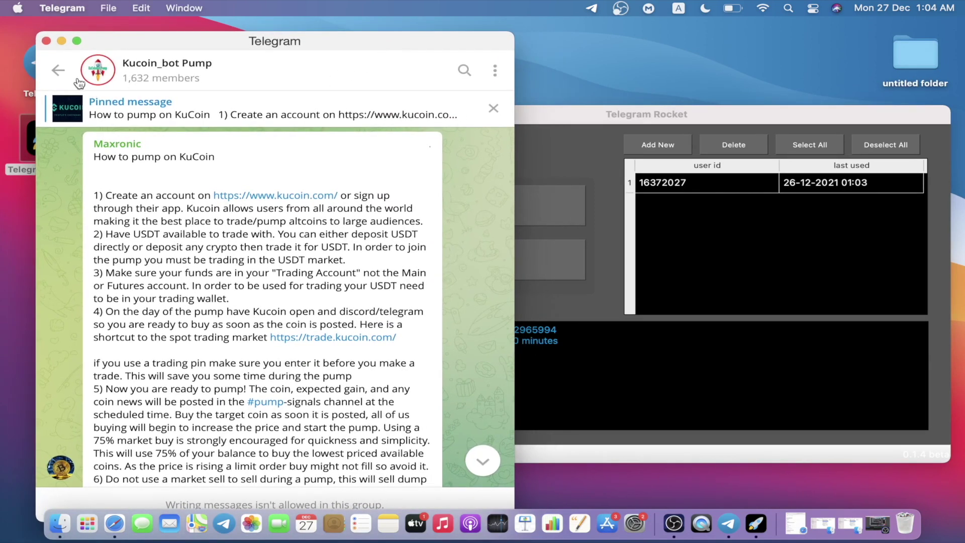
Start a new group named 'Rocket Group' and add a contact found by search as a member.
{"action": "left_click", "coordinate": [63, 72]}
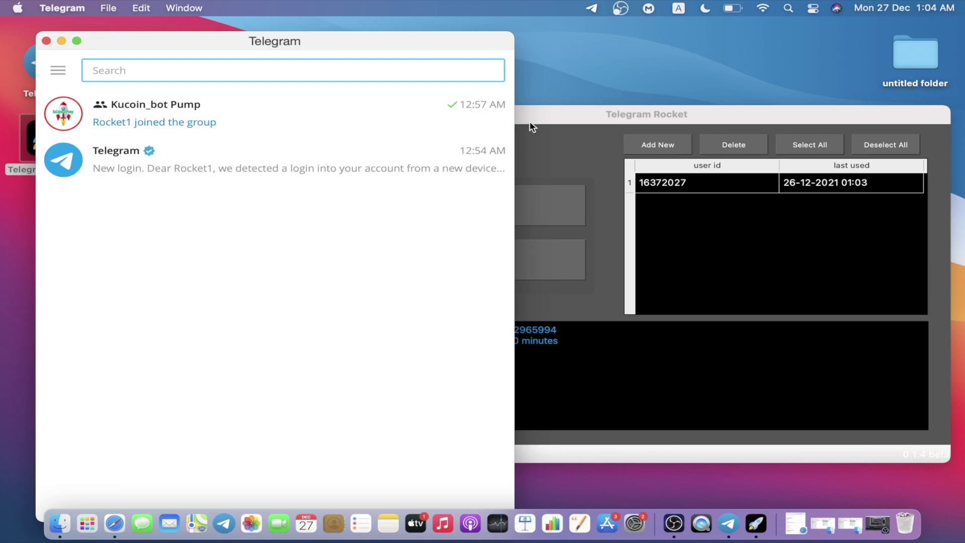
{"action": "left_click_drag", "start_coordinate": [529, 122], "coordinate": [605, 115]}
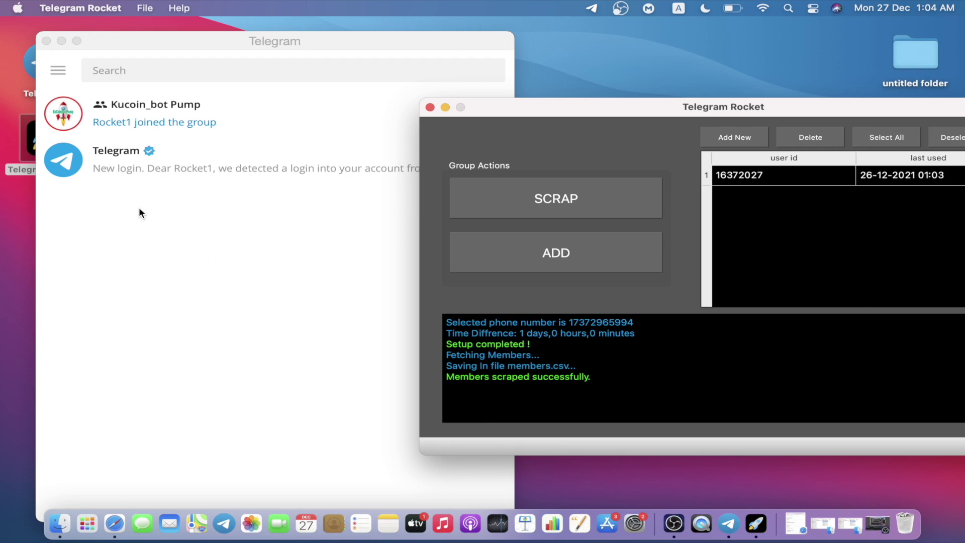
{"action": "left_click", "coordinate": [59, 74]}
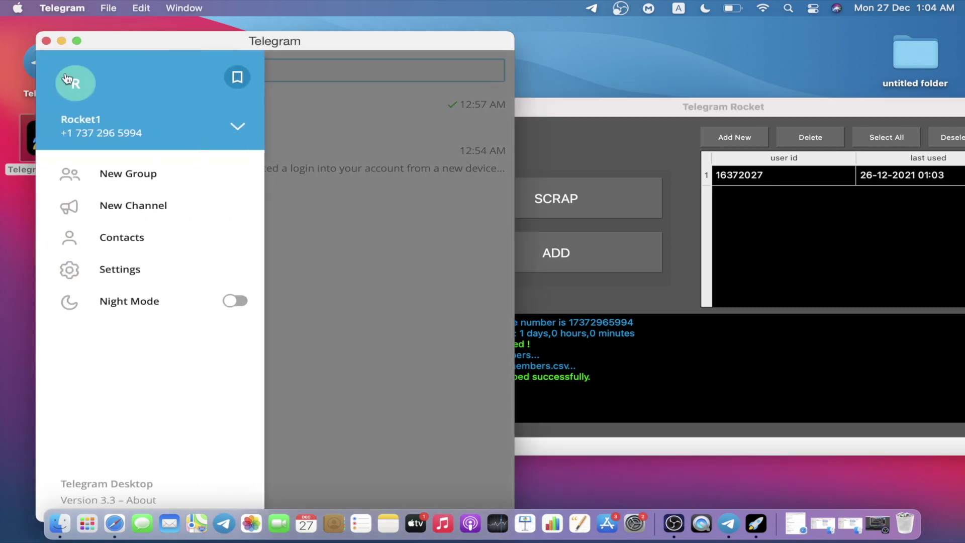
{"action": "left_click", "coordinate": [144, 171]}
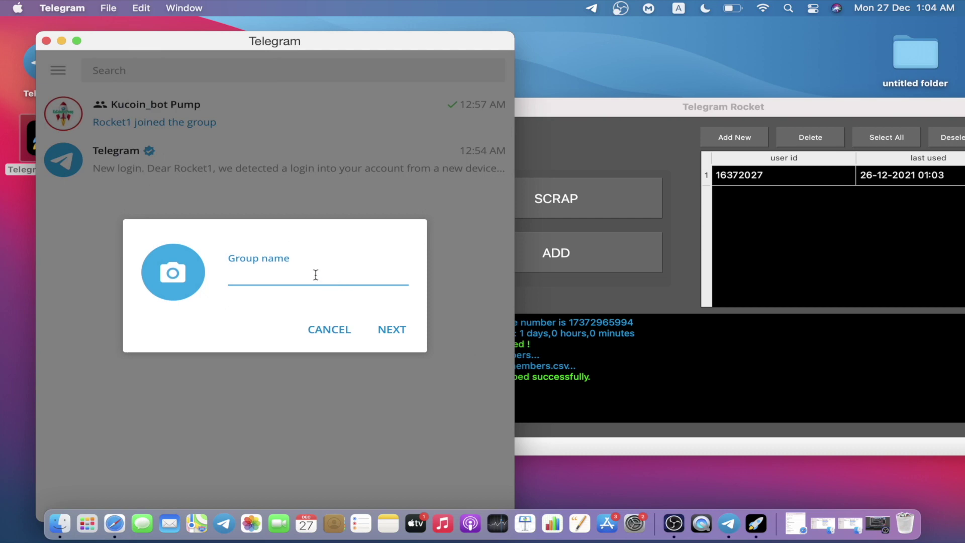
{"action": "type", "text": "Rocket Gro"}
{"action": "type", "text": "up"}
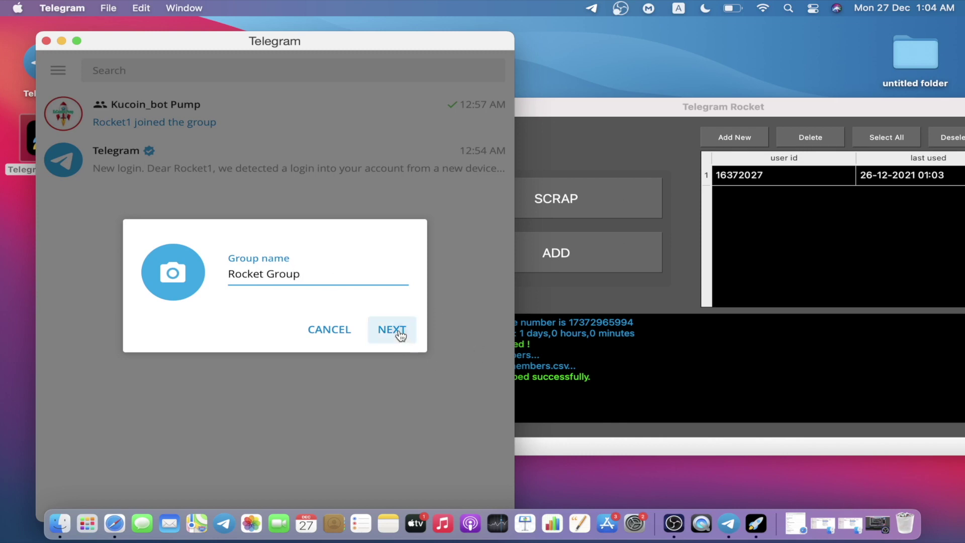
{"action": "left_click", "coordinate": [395, 330]}
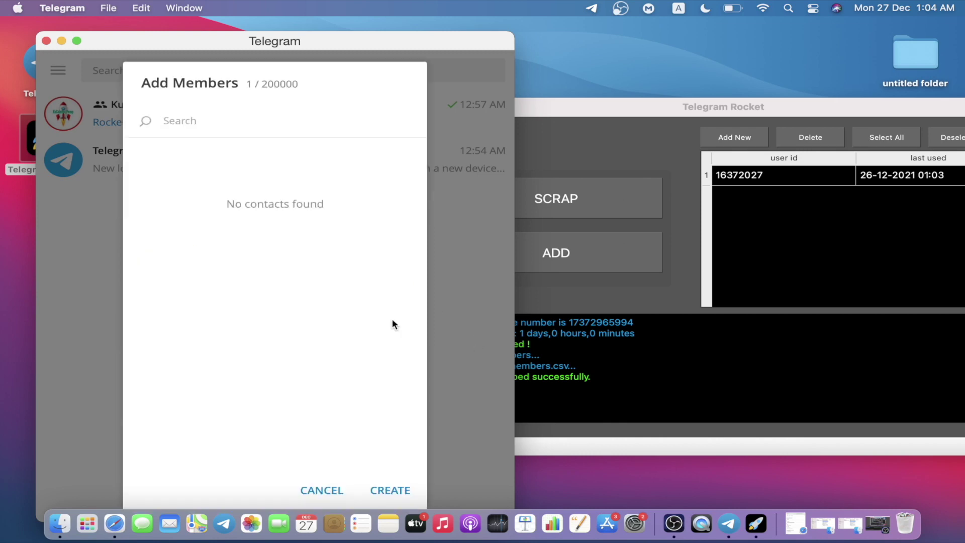
{"action": "left_click", "coordinate": [378, 489]}
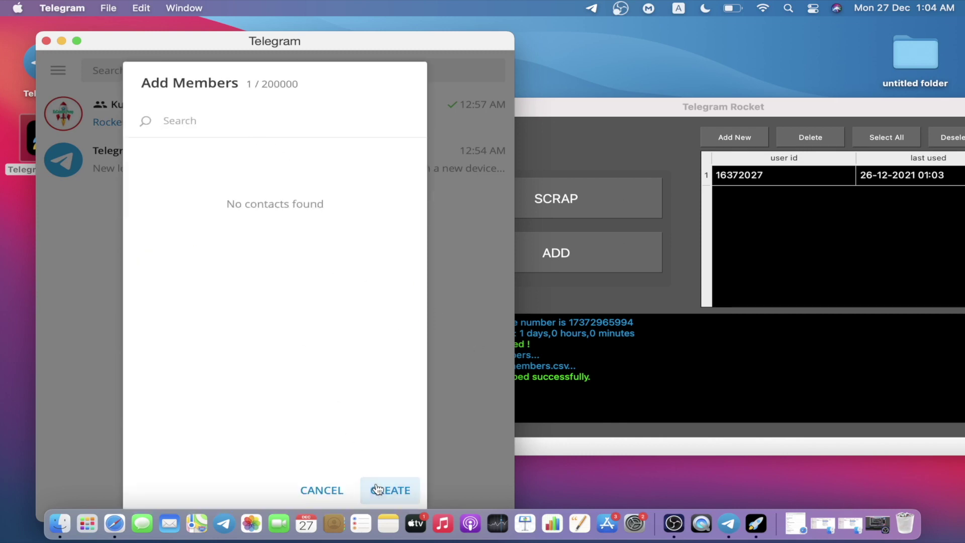
{"action": "left_click", "coordinate": [301, 127]}
{"action": "type", "text": "adin"}
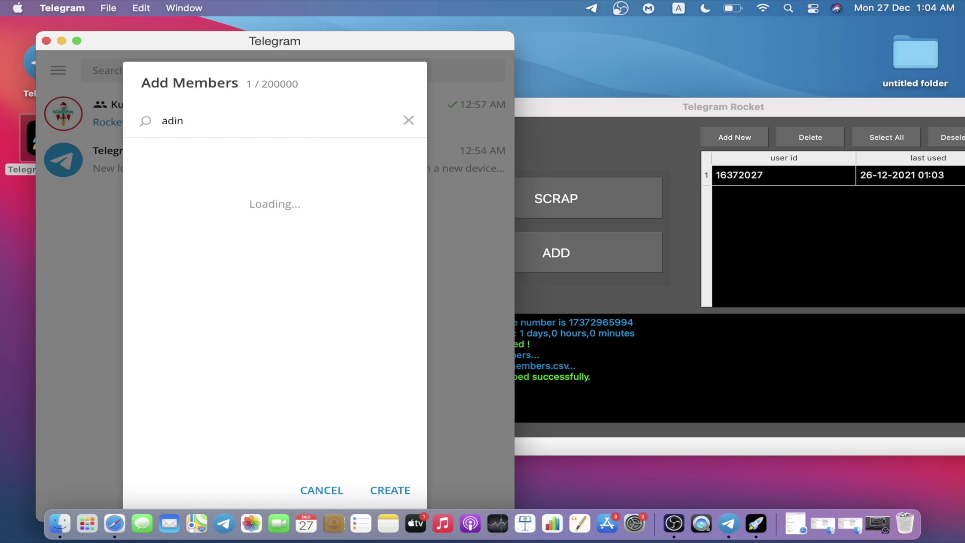
{"action": "left_click", "coordinate": [258, 166]}
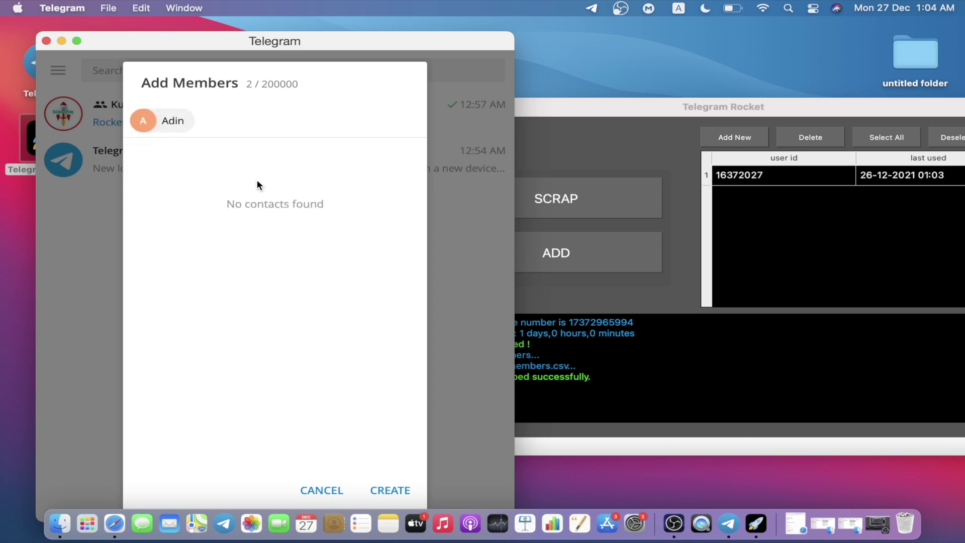
Create Rocket Group and check its group details.
{"action": "left_click", "coordinate": [395, 491]}
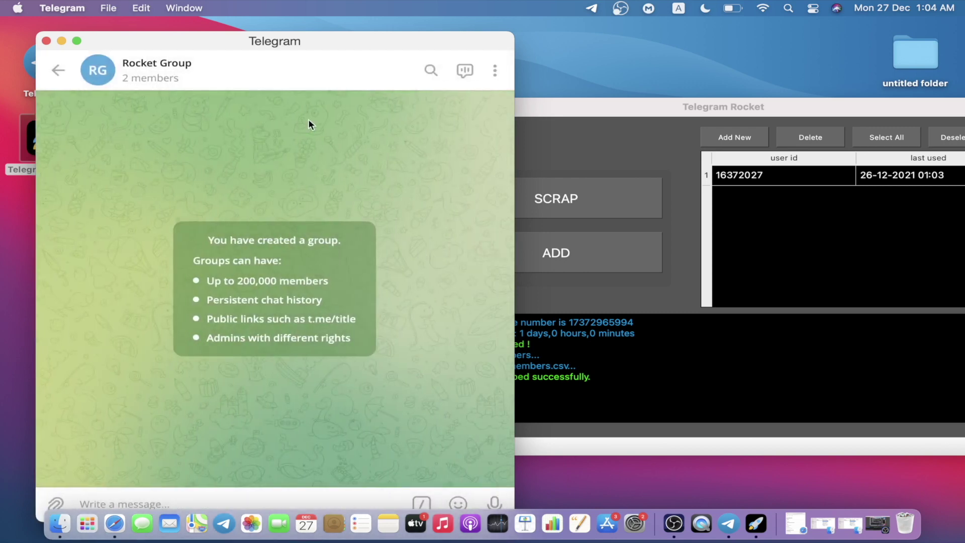
{"action": "left_click", "coordinate": [176, 80]}
{"action": "left_click", "coordinate": [471, 158]}
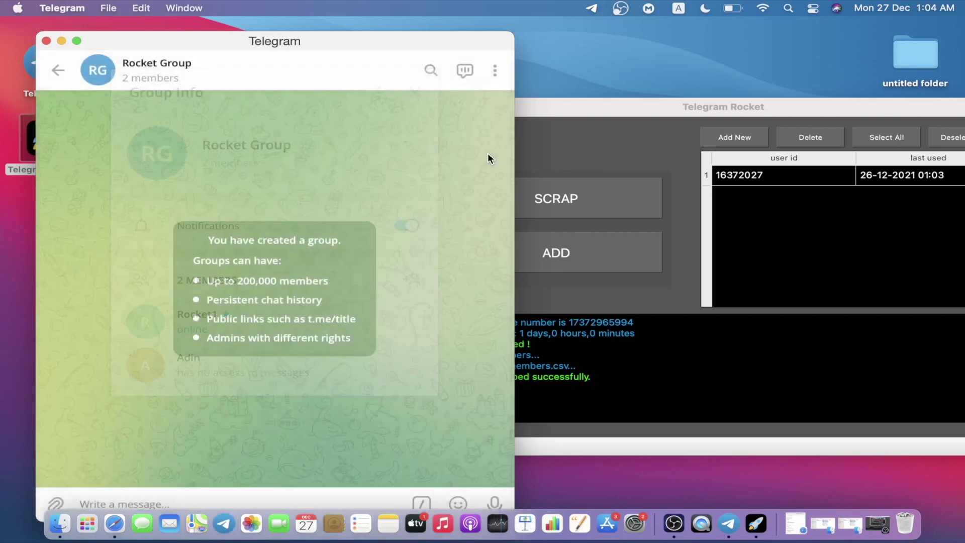
{"action": "left_click", "coordinate": [602, 126]}
{"action": "left_click", "coordinate": [308, 116]}
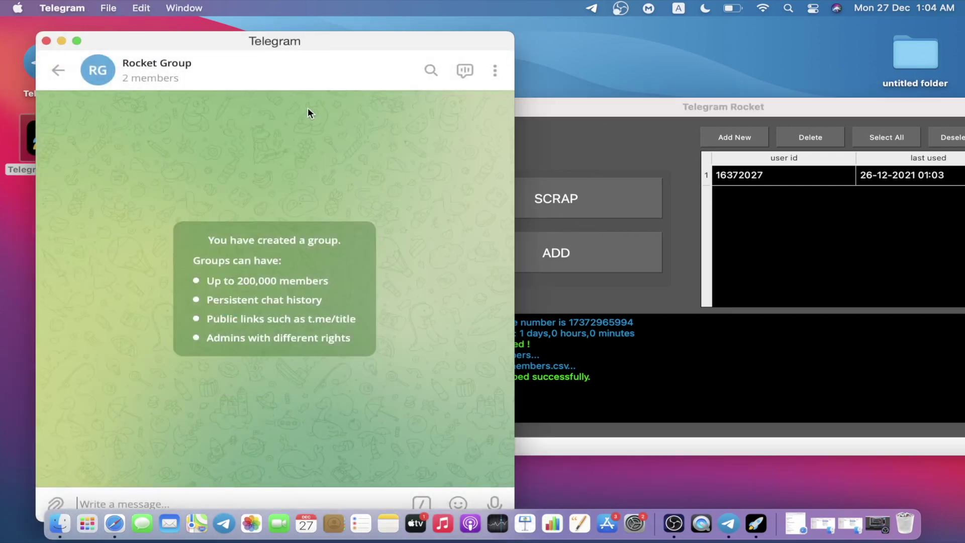
Make Rocket Group a Public Group with link t.me/rocketgroup99 and verify it in Group Info.
{"action": "left_click", "coordinate": [494, 70]}
{"action": "left_click", "coordinate": [494, 75]}
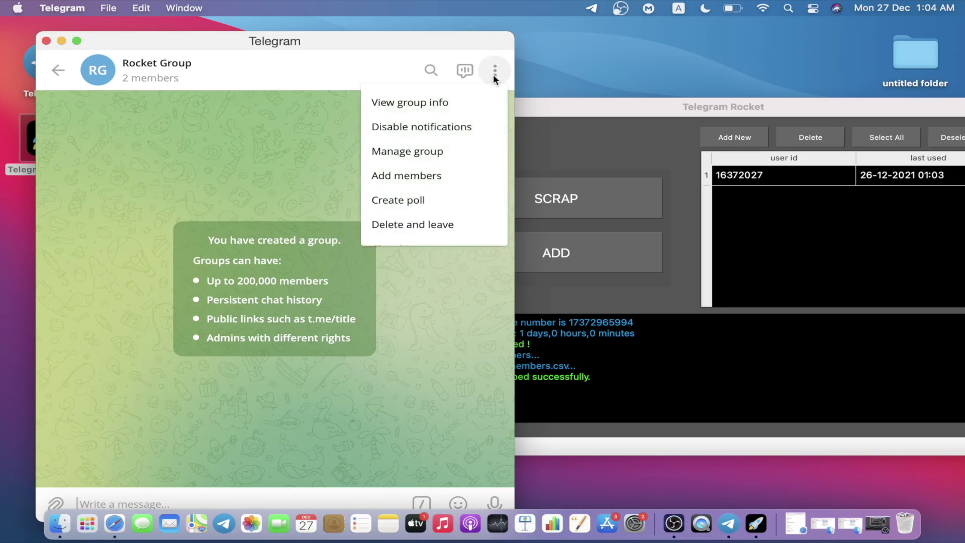
{"action": "left_click", "coordinate": [439, 151]}
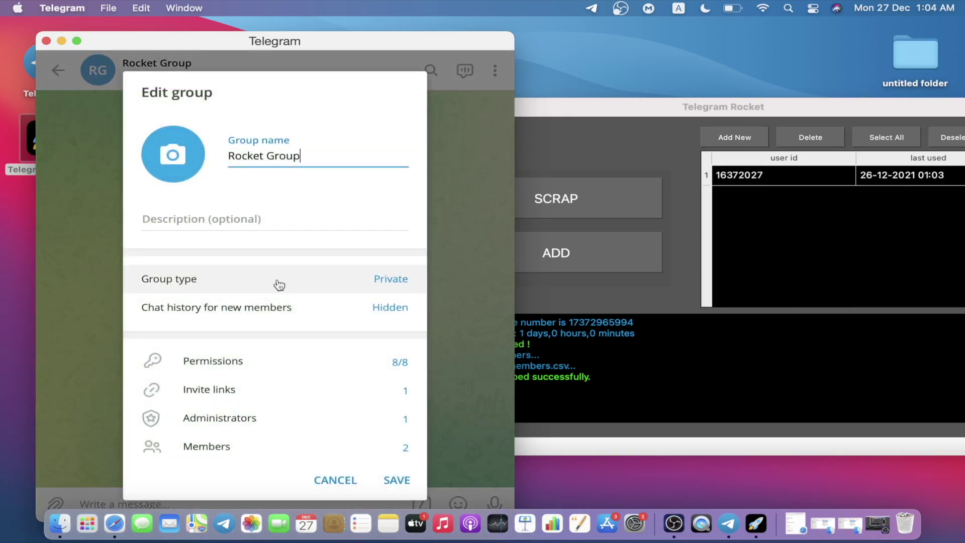
{"action": "left_click", "coordinate": [381, 285]}
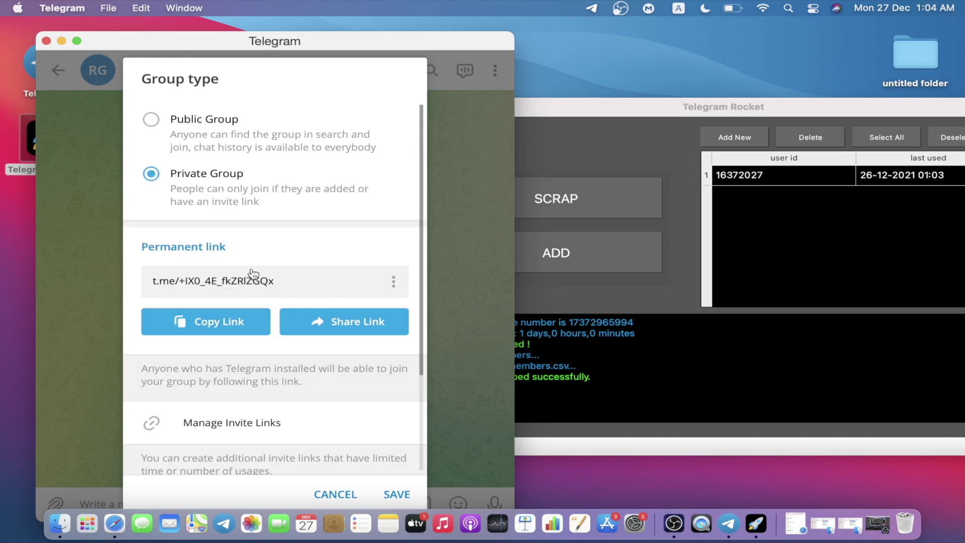
{"action": "left_click", "coordinate": [150, 119]}
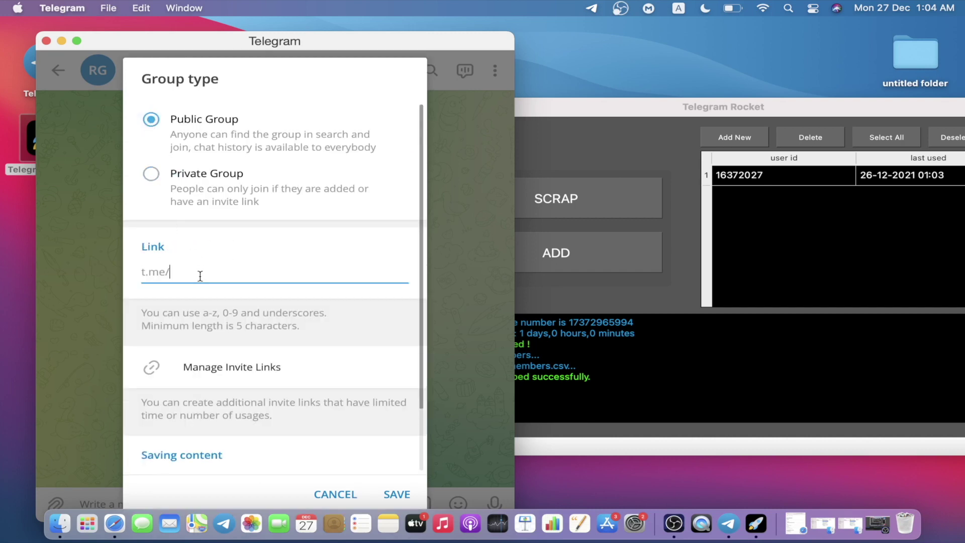
{"action": "type", "text": "rocketgroup"}
{"action": "type", "text": "99"}
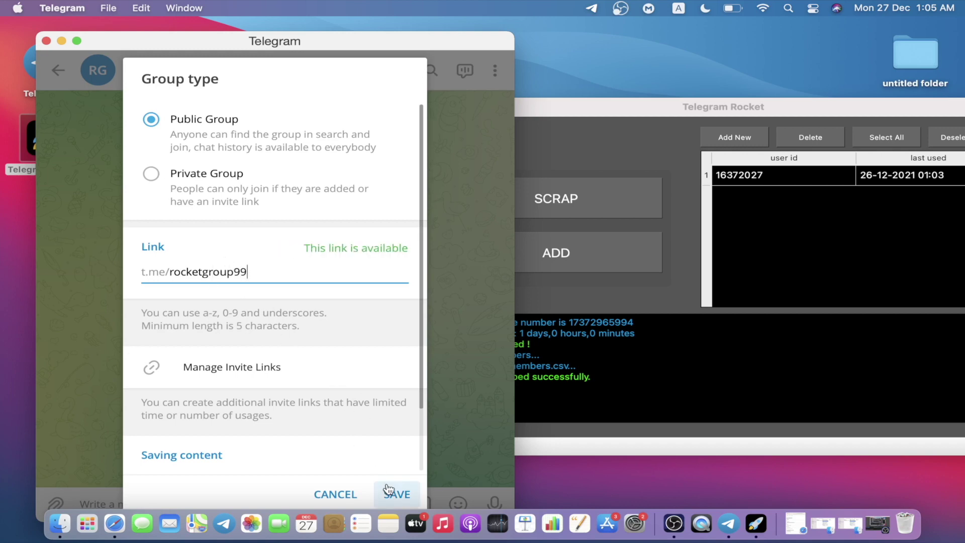
{"action": "left_click", "coordinate": [392, 492]}
{"action": "left_click", "coordinate": [397, 424]}
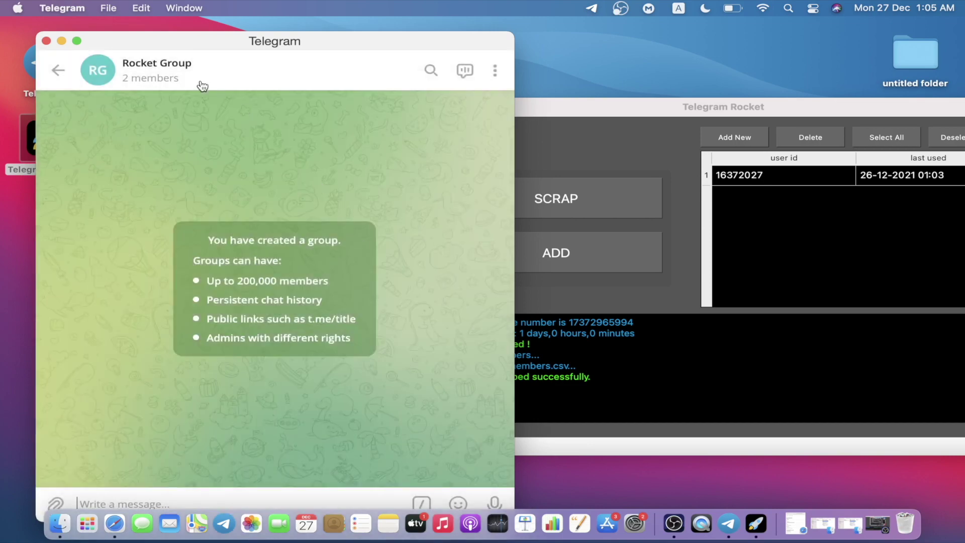
{"action": "left_click", "coordinate": [194, 79]}
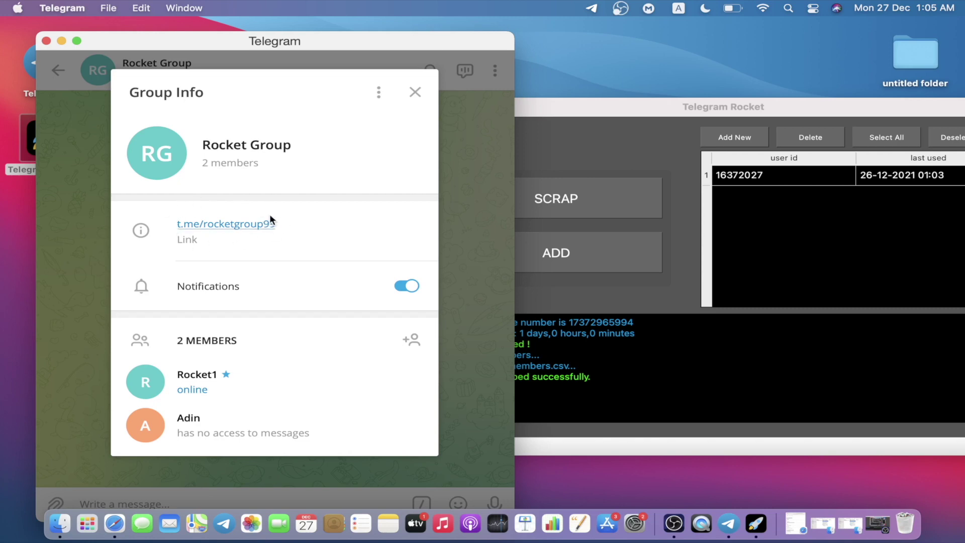
Set Telegram Rocket's Default Group to t.me/rocketgroup99 in Preferences and save.
{"action": "left_click", "coordinate": [415, 94]}
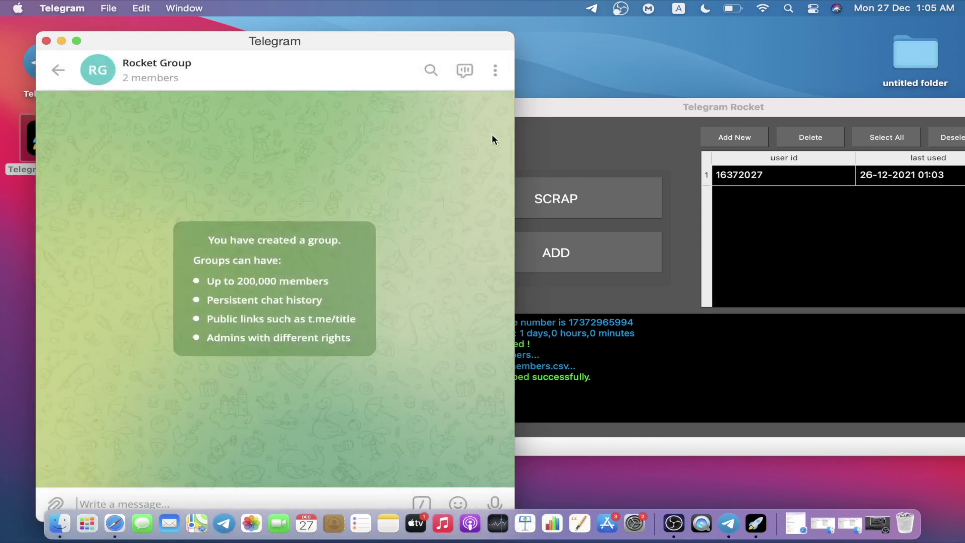
{"action": "left_click", "coordinate": [550, 127]}
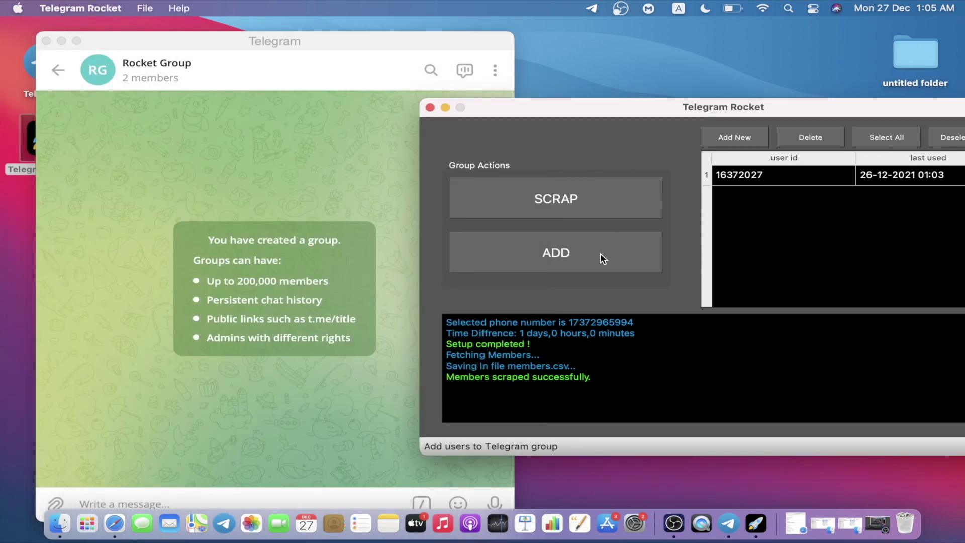
{"action": "left_click", "coordinate": [144, 7]}
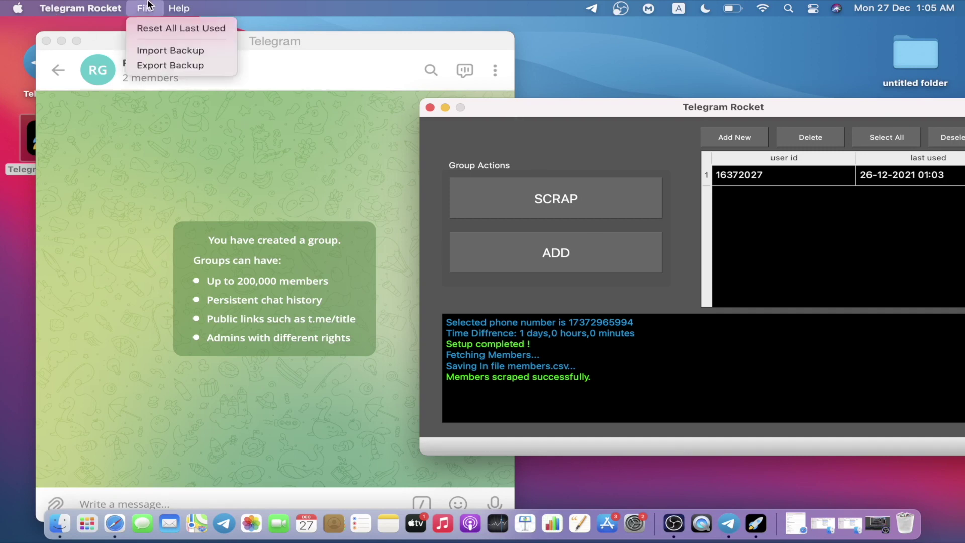
{"action": "mouse_move", "coordinate": [80, 8]}
{"action": "left_click", "coordinate": [93, 50]}
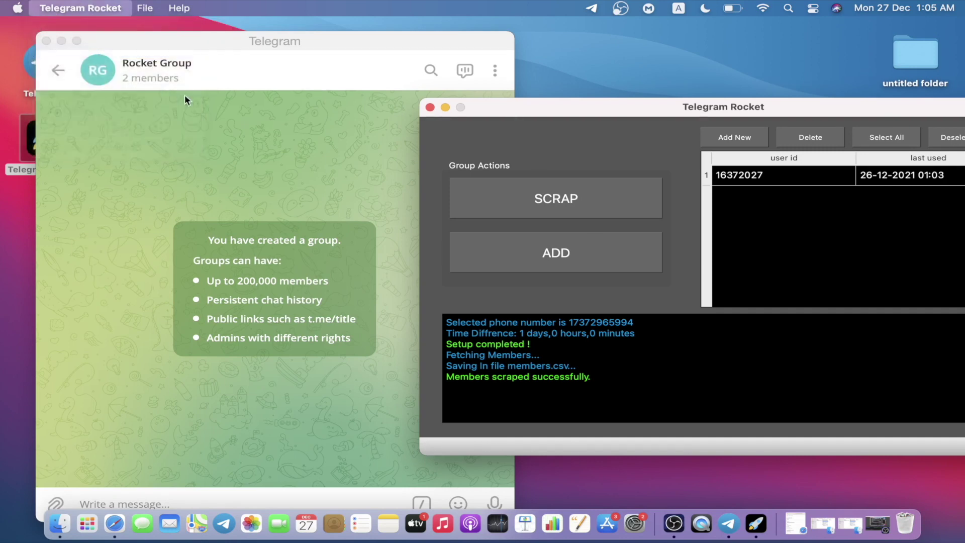
{"action": "type", "text": "t.me/r"}
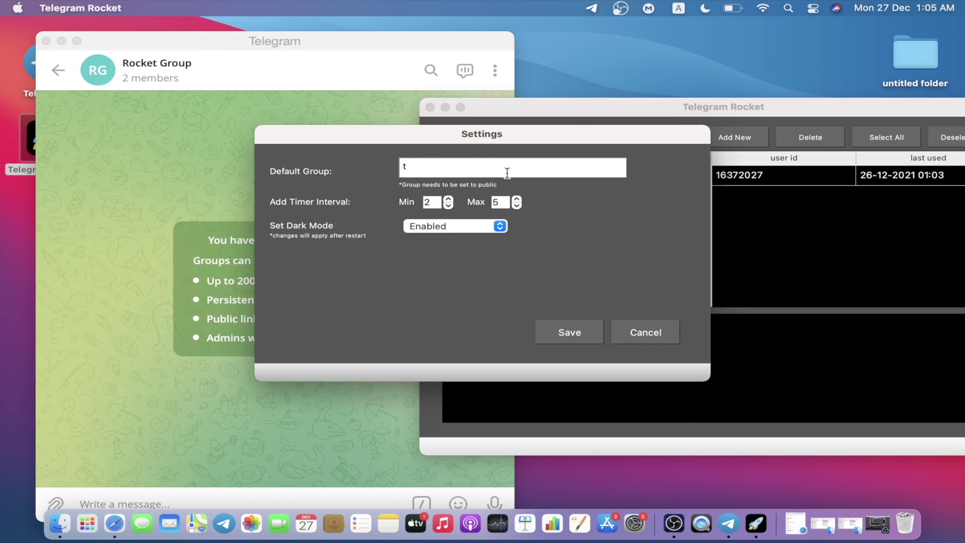
{"action": "type", "text": "ocket"}
{"action": "type", "text": "group99"}
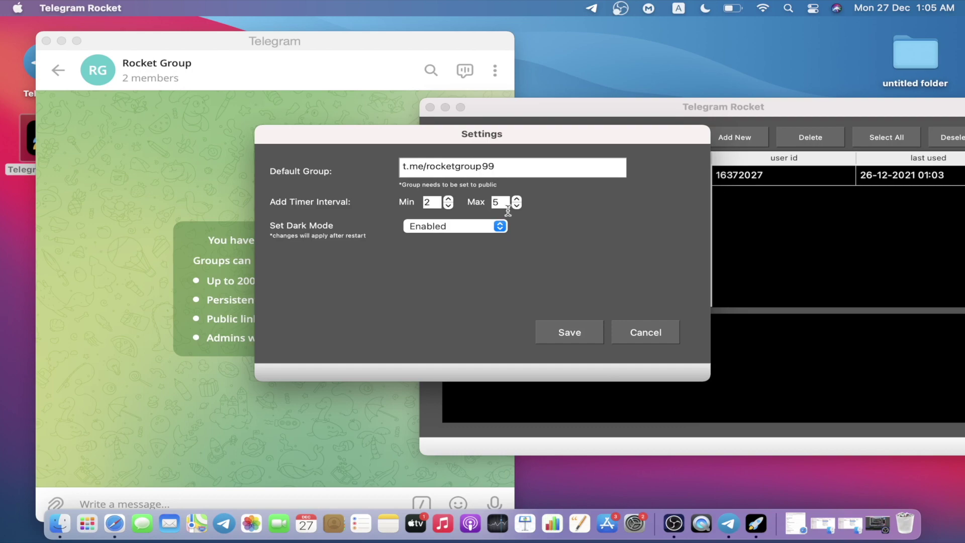
{"action": "left_click", "coordinate": [583, 333]}
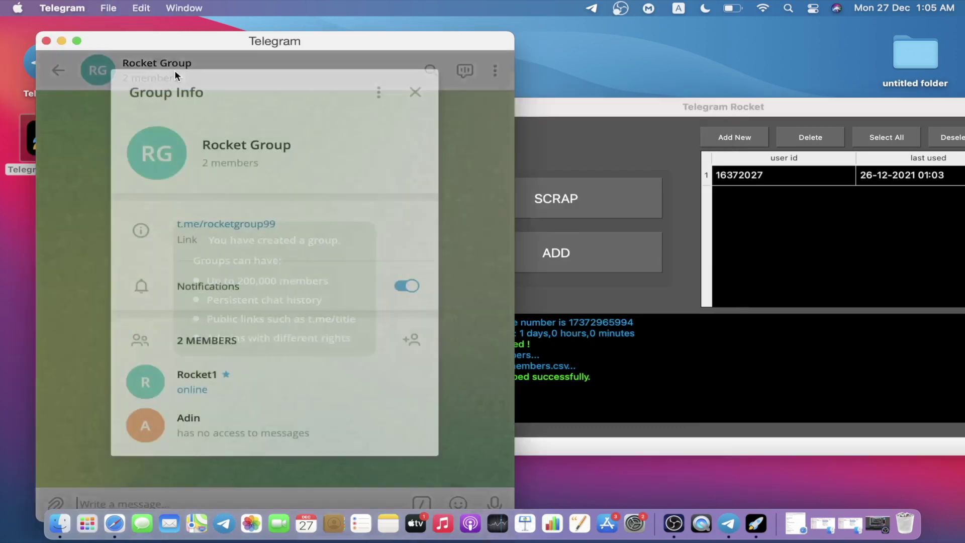
Start adding the scraped members to Rocket Group with the saved account.
{"action": "left_click", "coordinate": [479, 179]}
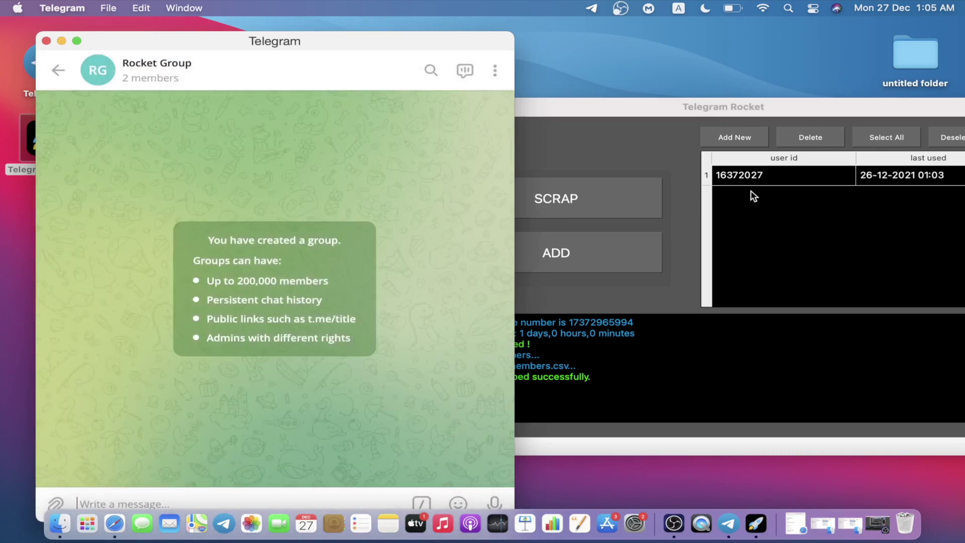
{"action": "left_click", "coordinate": [569, 155]}
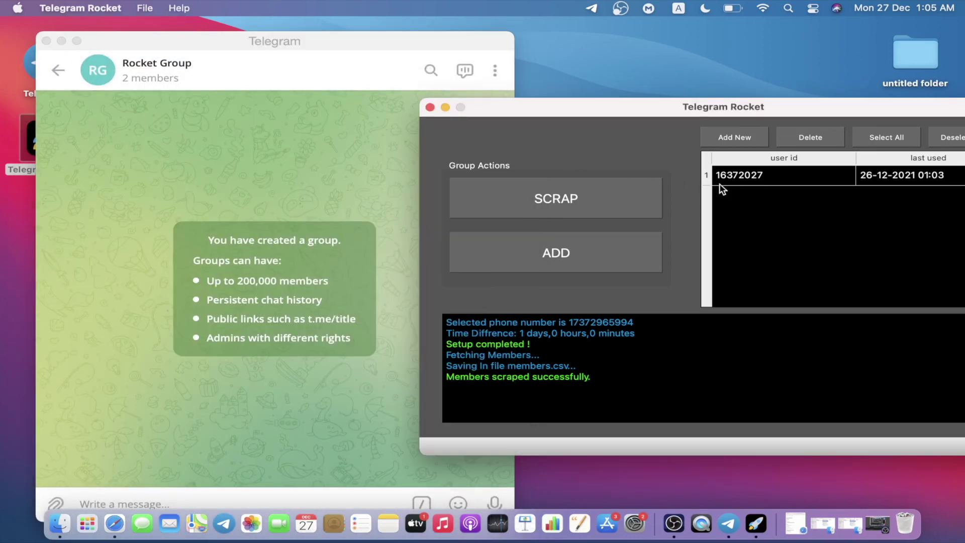
{"action": "left_click", "coordinate": [774, 182]}
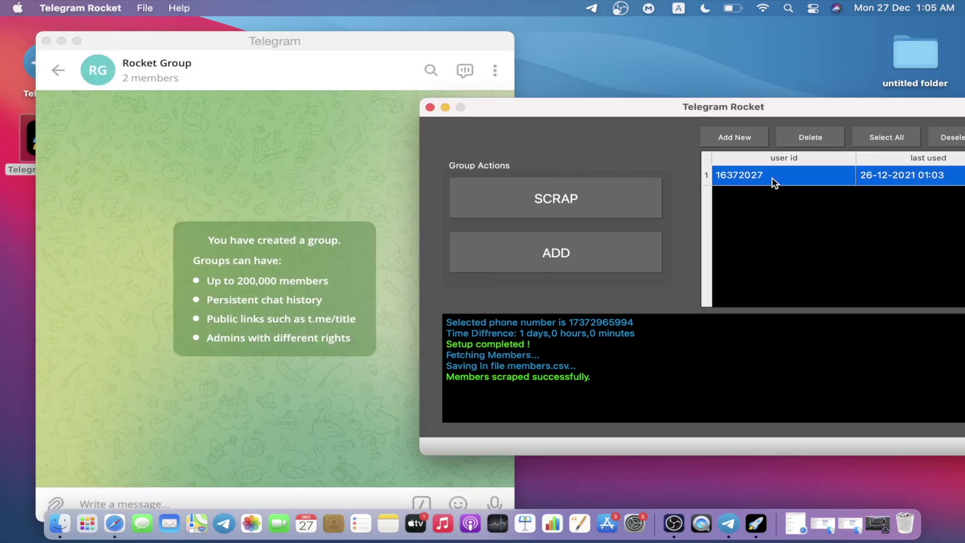
{"action": "left_click", "coordinate": [586, 254]}
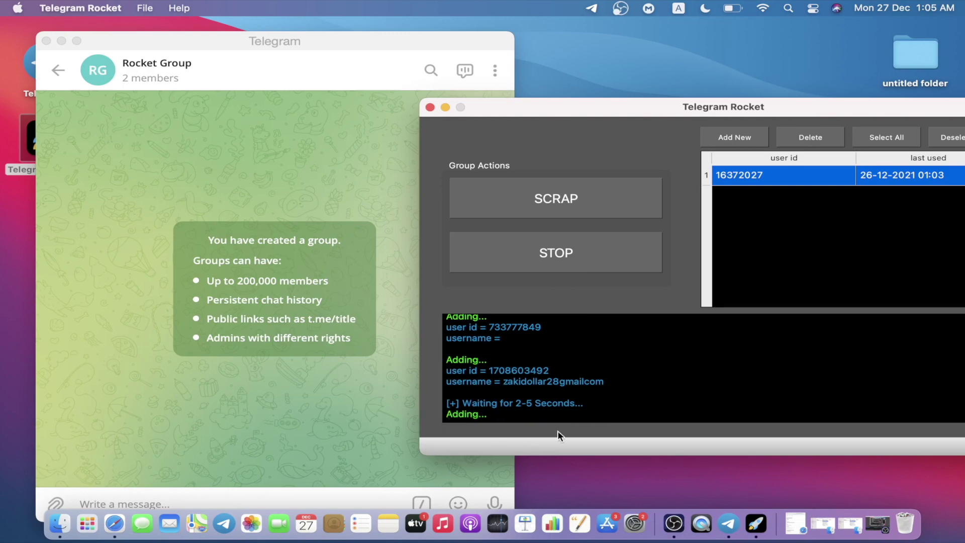
Monitor the group's member count in Telegram as it grows to 6 members.
{"action": "left_click", "coordinate": [253, 288]}
{"action": "left_click", "coordinate": [181, 76]}
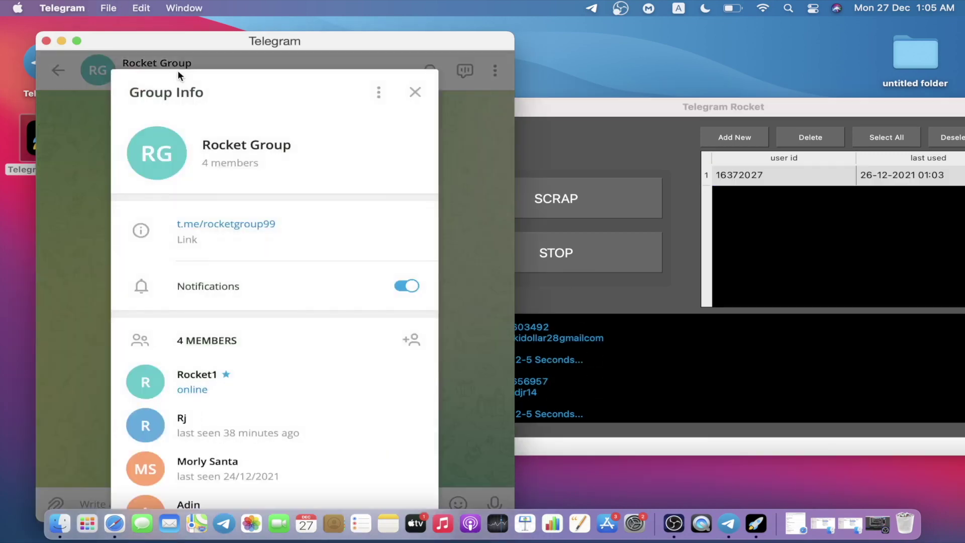
{"action": "left_click", "coordinate": [413, 92]}
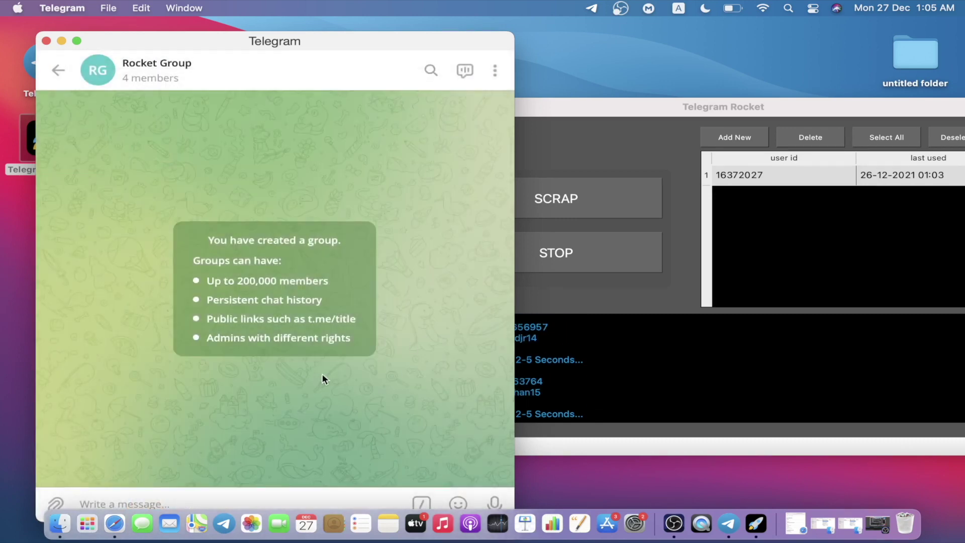
{"action": "left_click", "coordinate": [566, 345]}
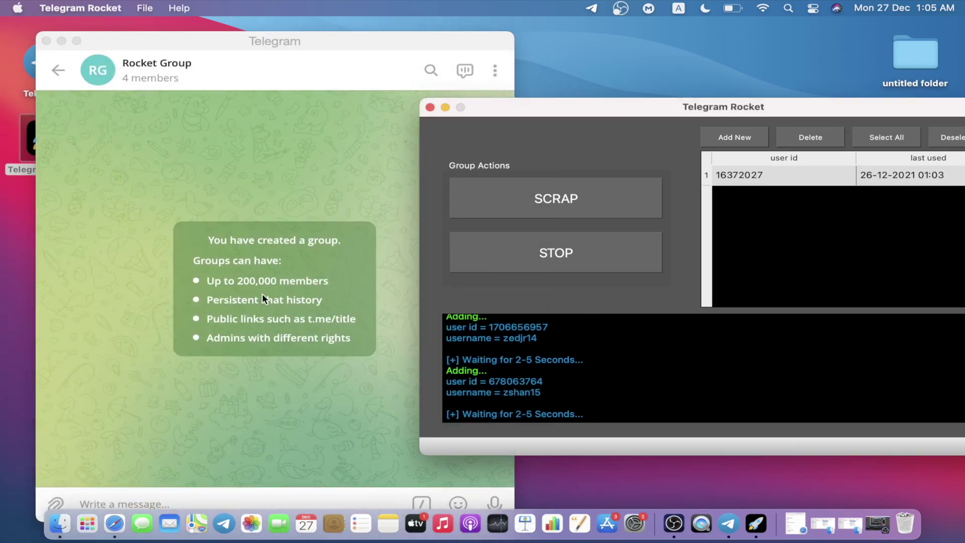
{"action": "left_click", "coordinate": [168, 79]}
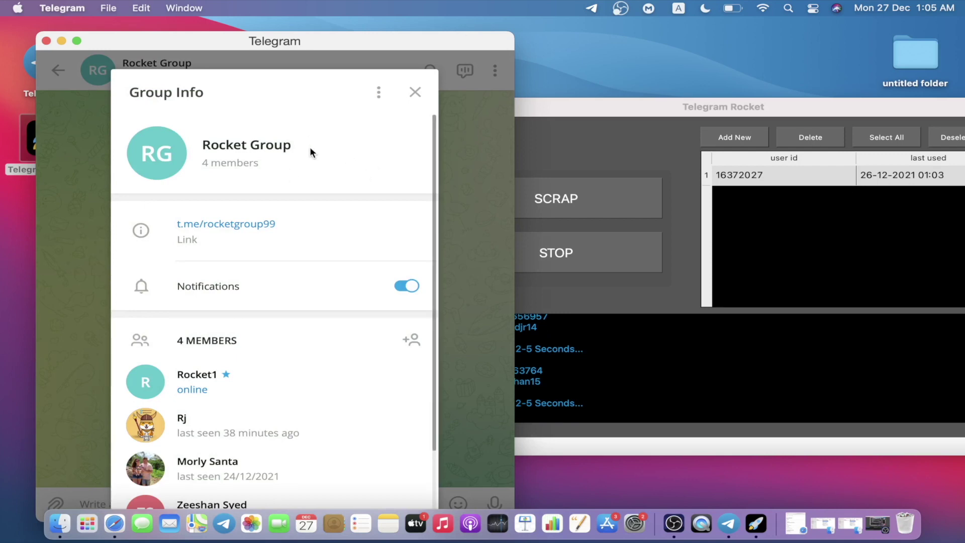
{"action": "left_click", "coordinate": [414, 93]}
{"action": "left_click", "coordinate": [572, 368]}
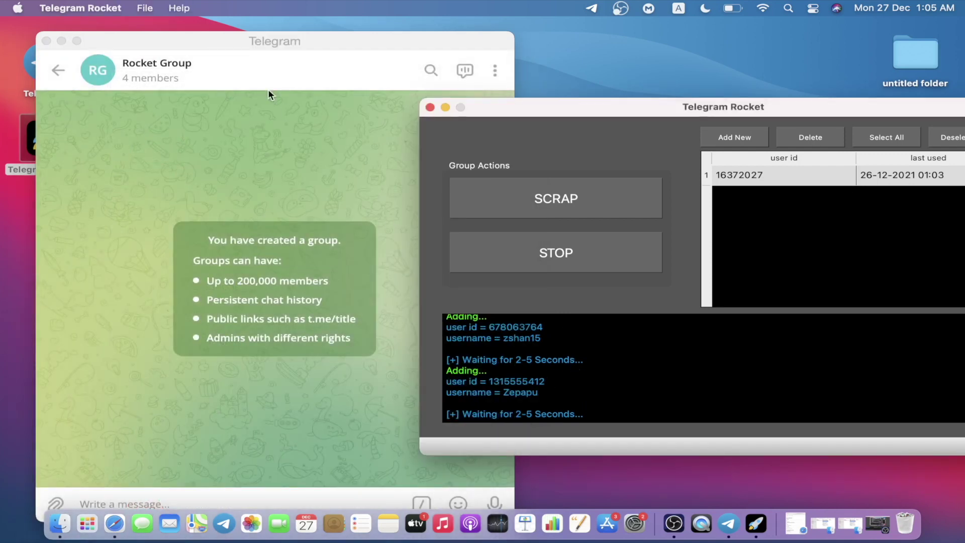
{"action": "left_click", "coordinate": [223, 81]}
{"action": "left_click", "coordinate": [414, 93]}
{"action": "left_click", "coordinate": [568, 330]}
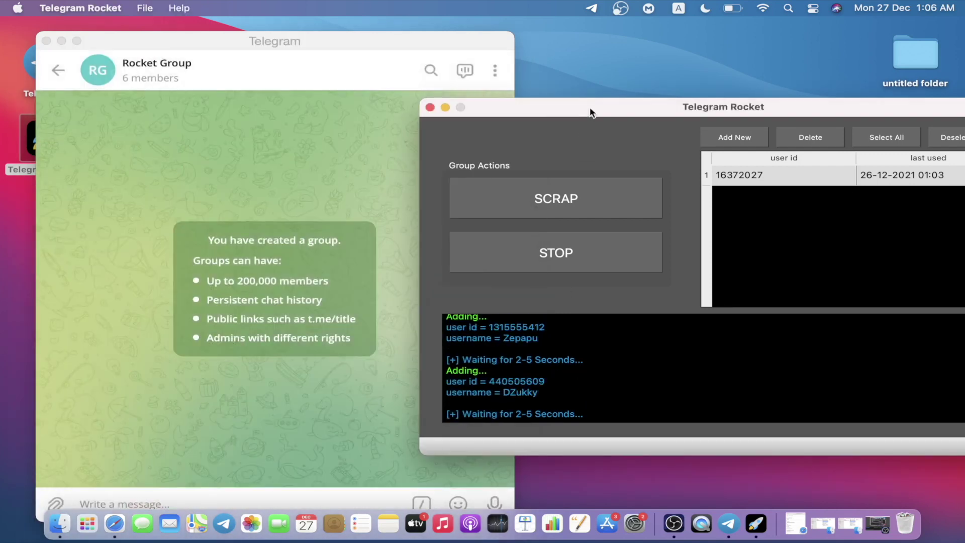
{"action": "left_click_drag", "start_coordinate": [589, 105], "coordinate": [547, 82]}
Keep checking the group's member list while the adding continues.
{"action": "left_click", "coordinate": [173, 71]}
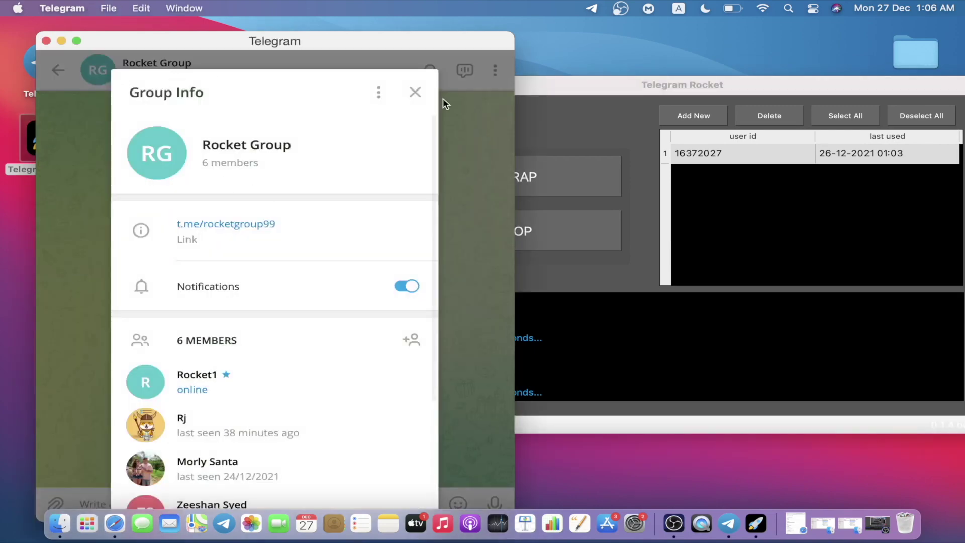
{"action": "left_click", "coordinate": [413, 93]}
{"action": "left_click", "coordinate": [573, 332]}
{"action": "left_click", "coordinate": [178, 75]}
{"action": "scroll", "coordinate": [329, 302], "scroll_direction": "down", "scroll_amount": 5}
{"action": "left_click", "coordinate": [463, 213]}
Stop adding members and confirm the group now has 11 members.
{"action": "left_click", "coordinate": [540, 263]}
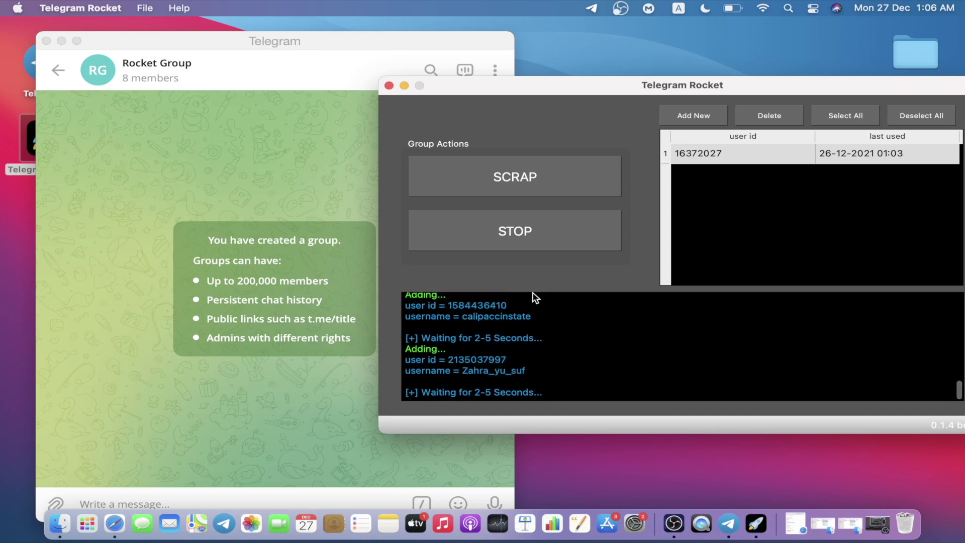
{"action": "left_click", "coordinate": [521, 249]}
{"action": "left_click", "coordinate": [190, 71]}
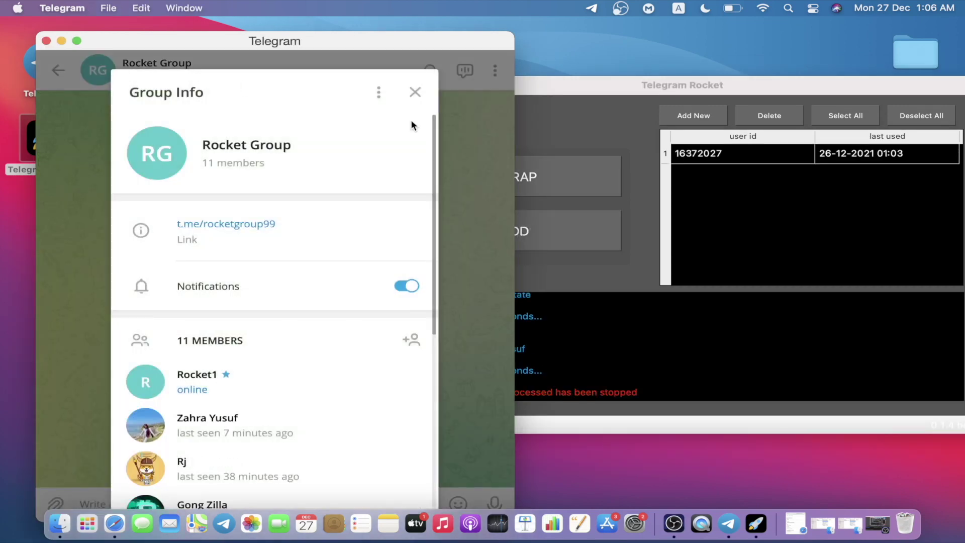
{"action": "left_click", "coordinate": [415, 93]}
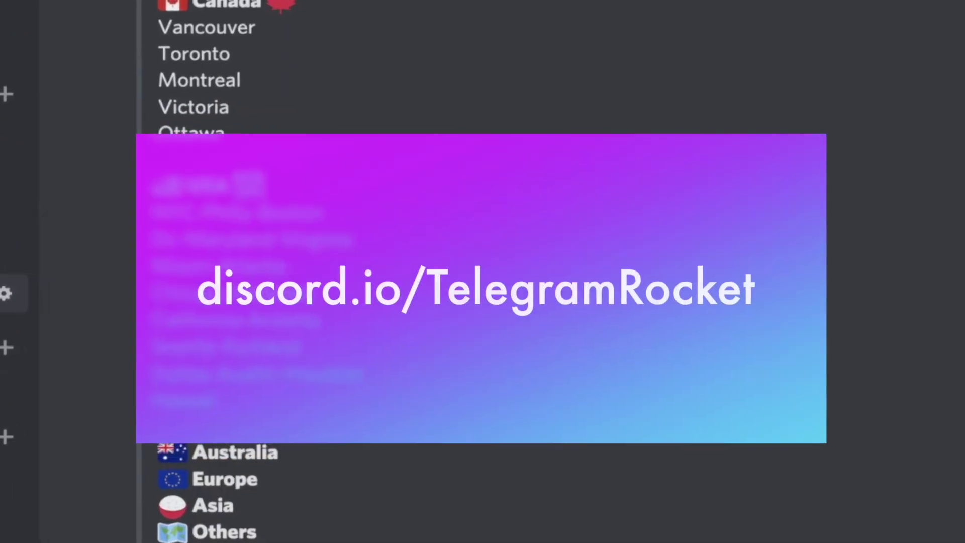